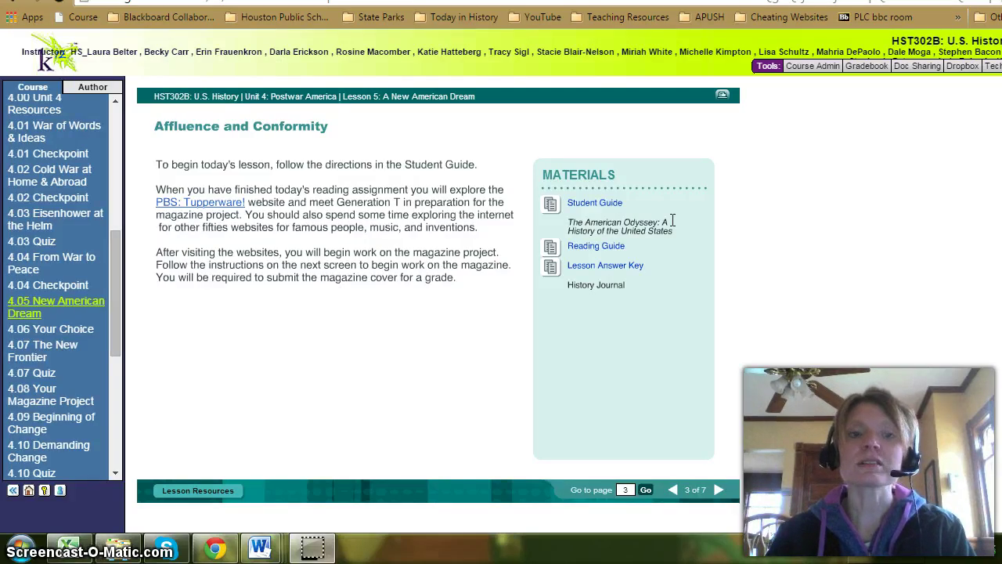
Step: Advance the lesson to page 4 of 7, the Magazine Project instructions
left_click(719, 490)
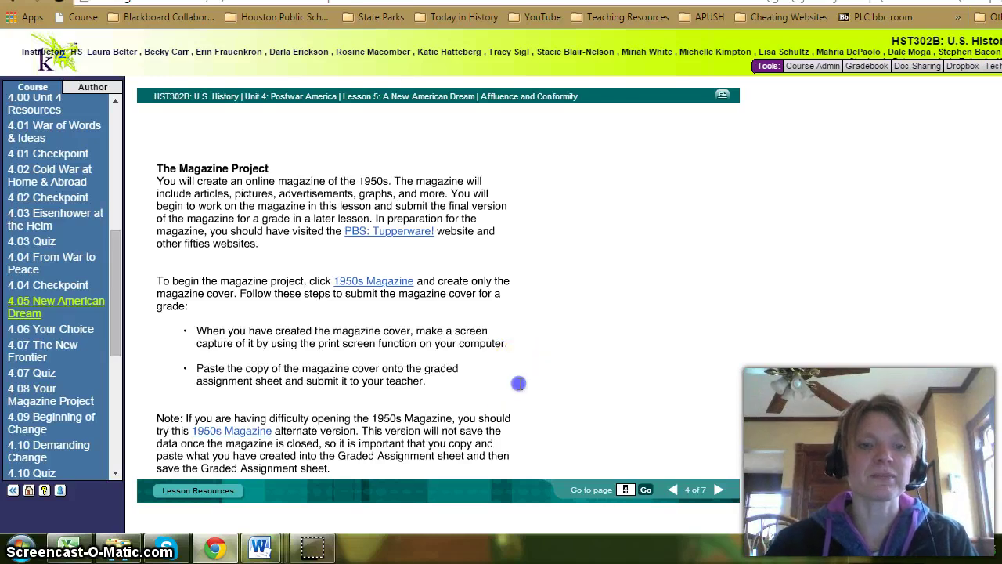
Step: Preview the Checkpoint and Graded Assignment pages, then launch the 1950s Magazine tool from page 4
left_click(716, 491)
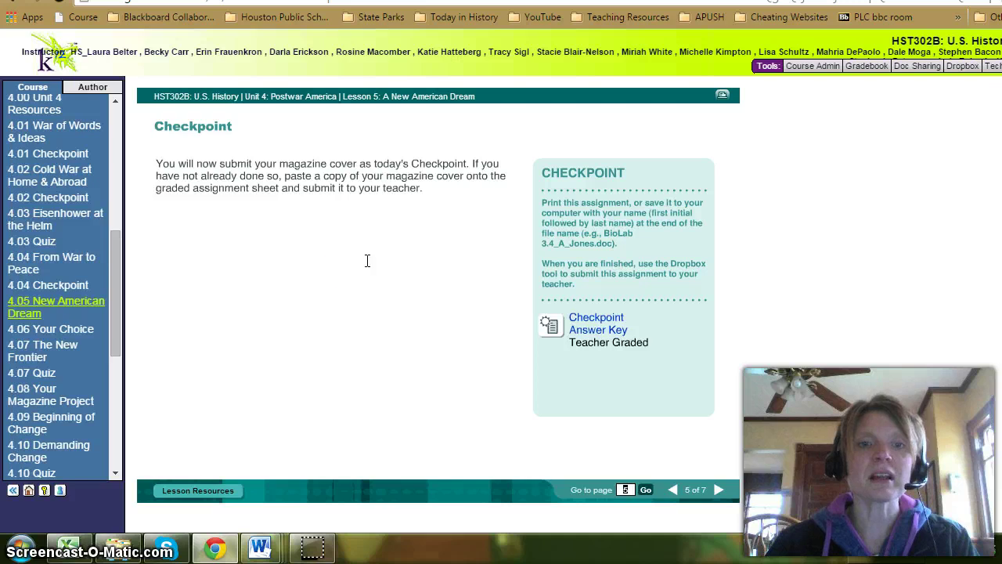
left_click(682, 498)
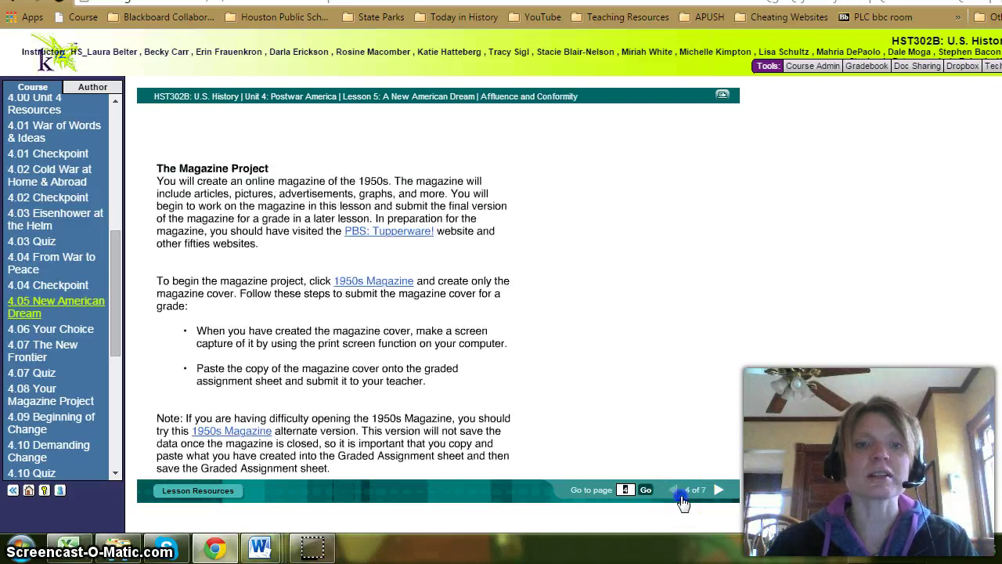
left_click(715, 494)
left_click(717, 494)
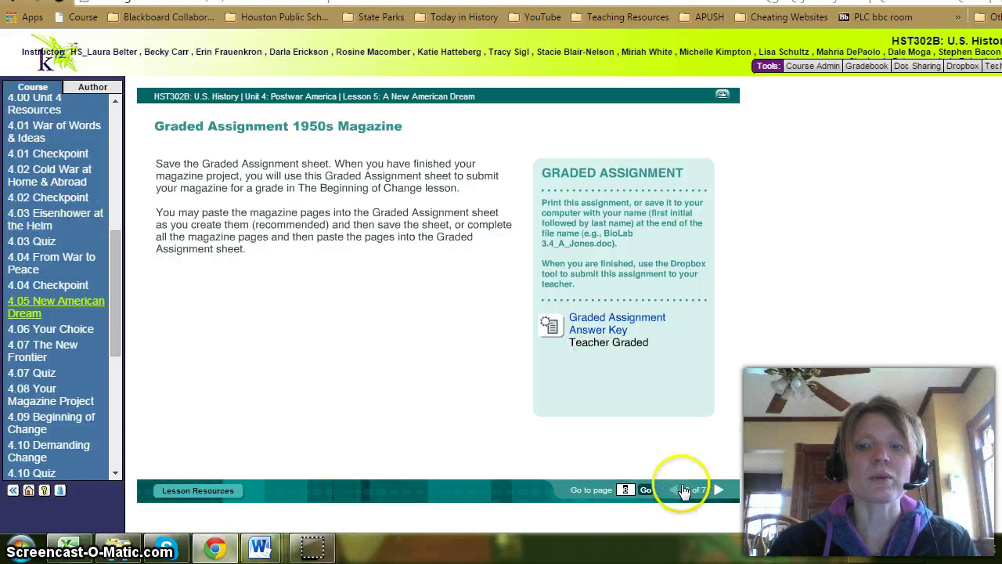
left_click(681, 490)
left_click(682, 489)
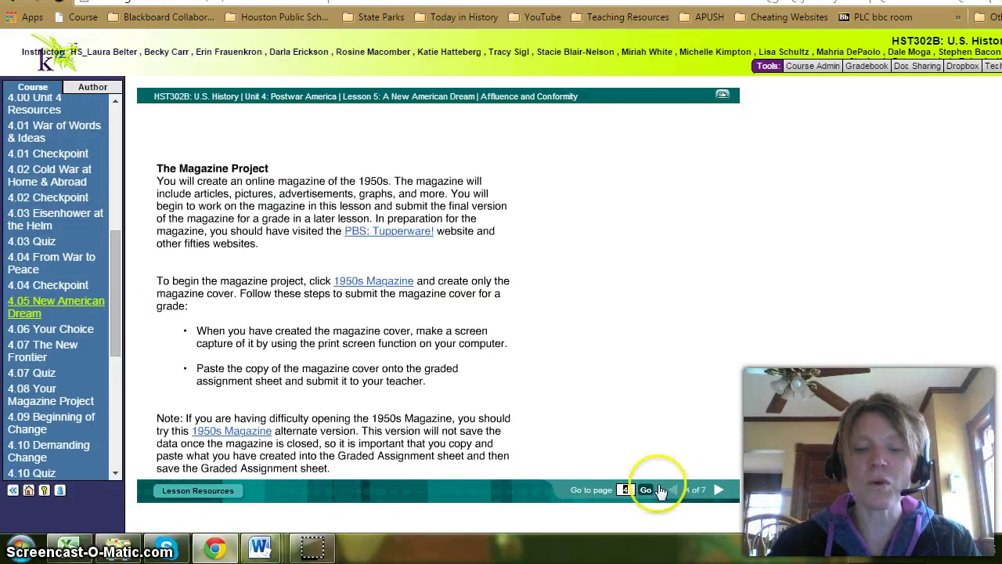
left_click(374, 287)
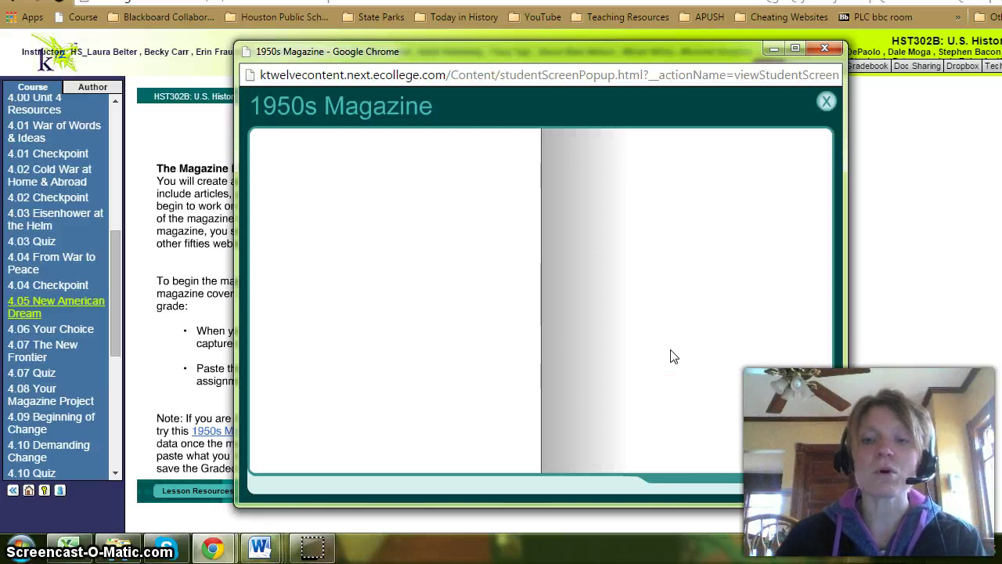
Step: Reload the 1950s Magazine pop-up until Step 1 shows its five title choices
left_click(778, 76)
left_click(765, 247)
mouse_move(635, 334)
left_mouse_down()
mouse_move(242, 347)
mouse_move(485, 347)
mouse_move(435, 350)
left_mouse_up()
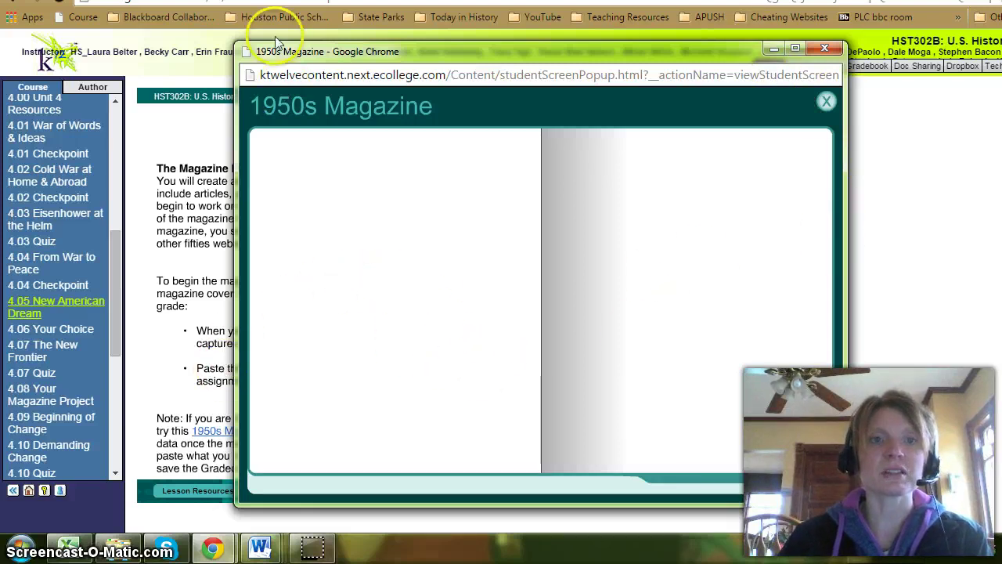
left_click(493, 348)
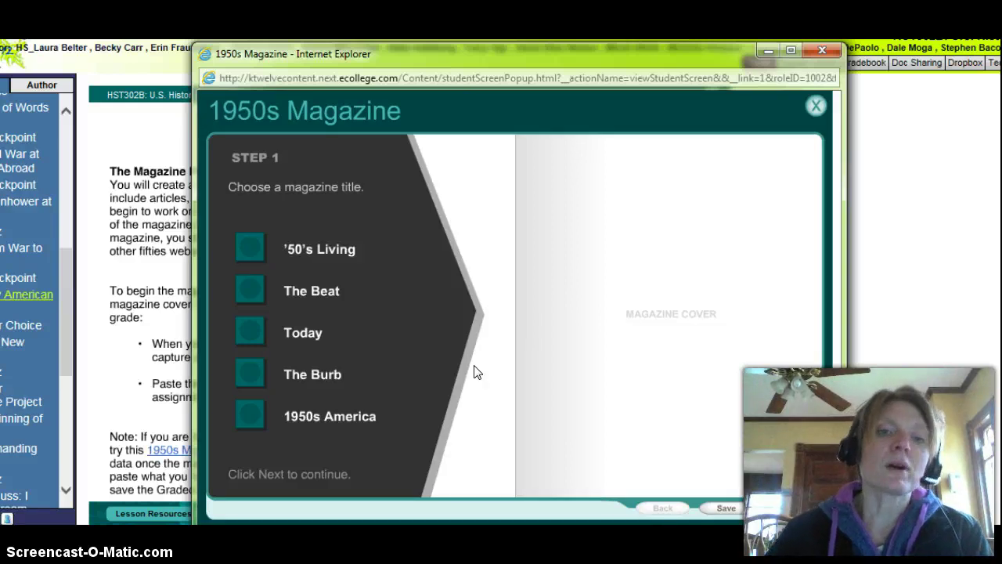
Step: Choose '50's Living as the magazine title and advance to Step 2
left_click(260, 249)
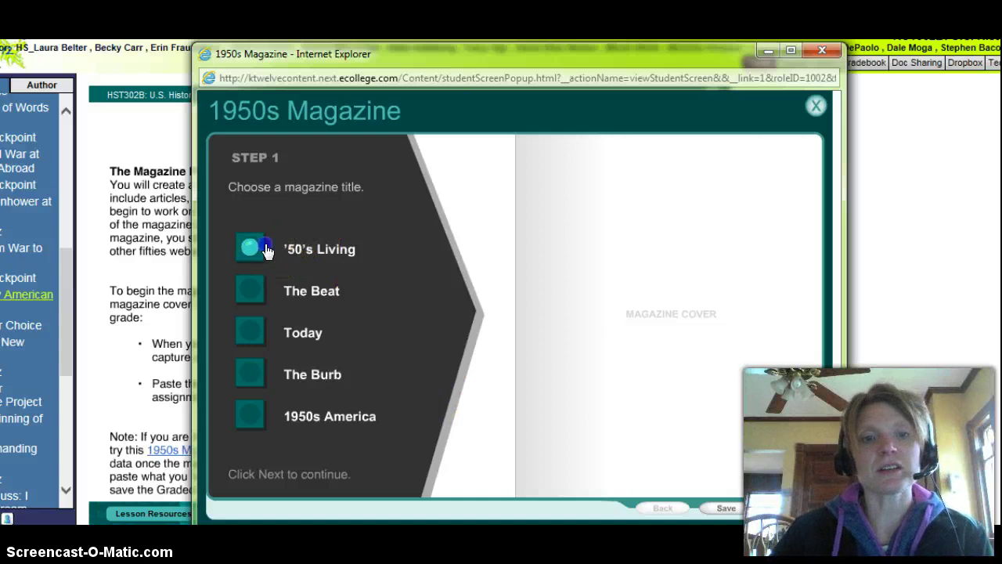
left_click(455, 296)
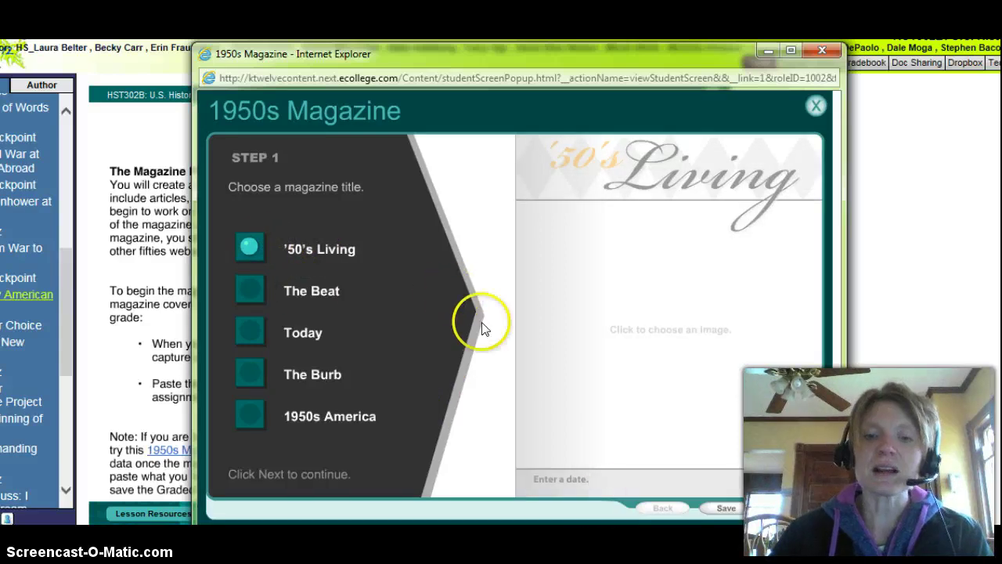
left_click(598, 482)
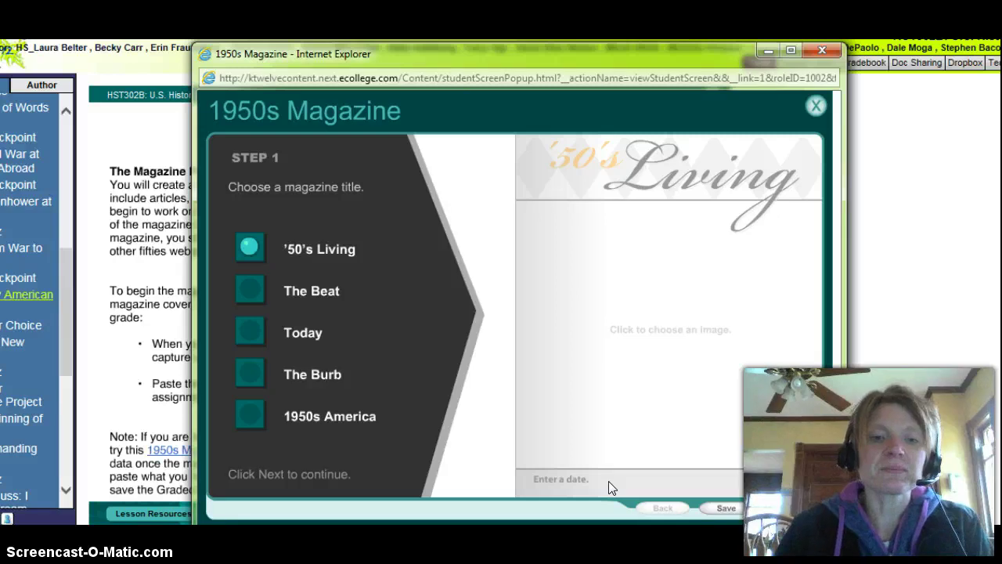
left_click(798, 516)
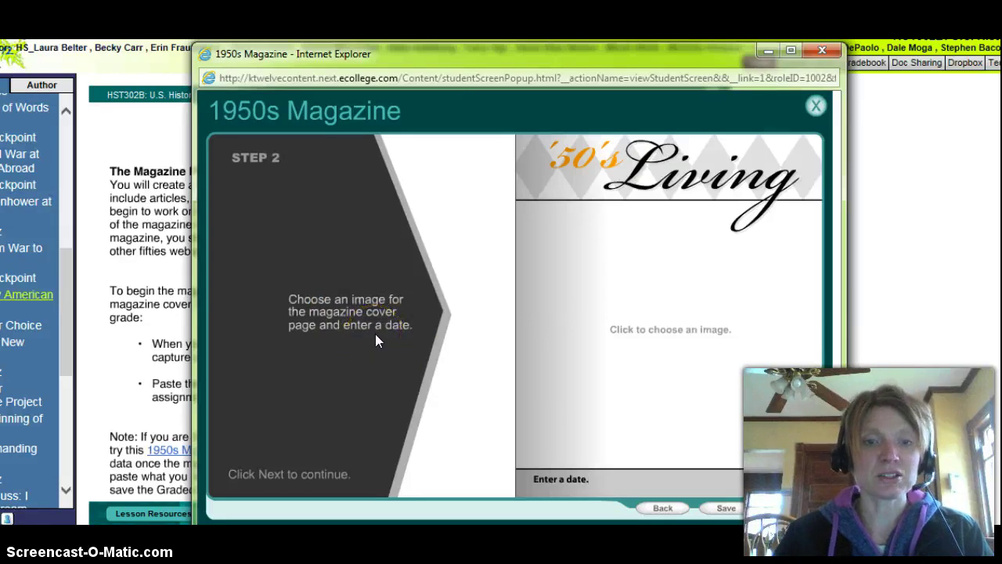
Step: Place the family-watching-television photo from the image gallery on the cover
left_click(670, 331)
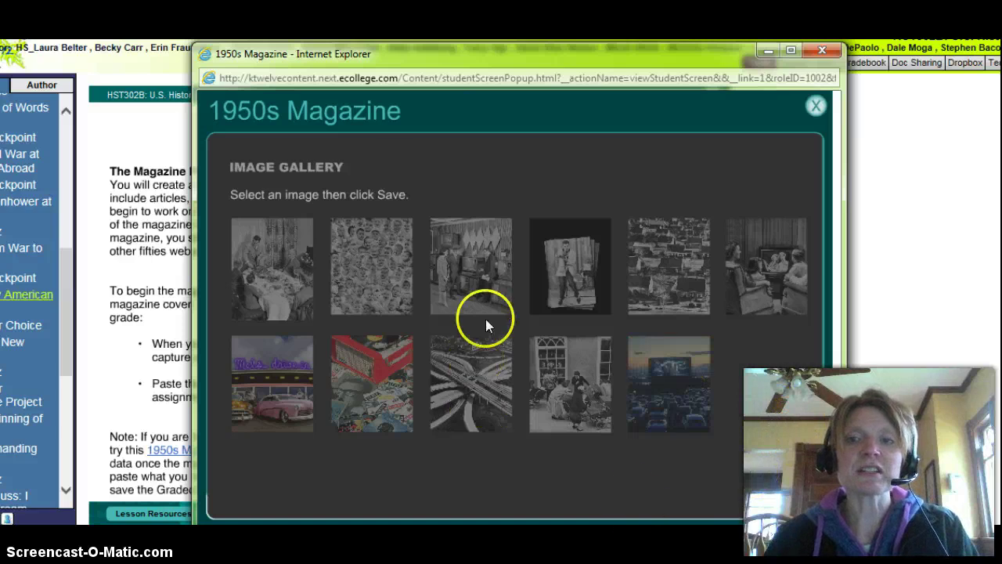
left_click(758, 250)
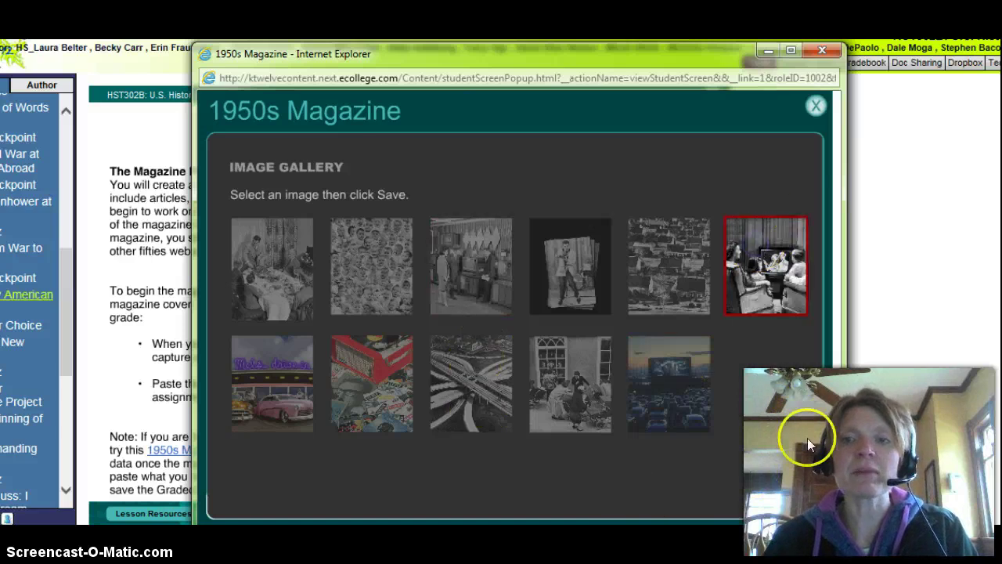
left_click(796, 493)
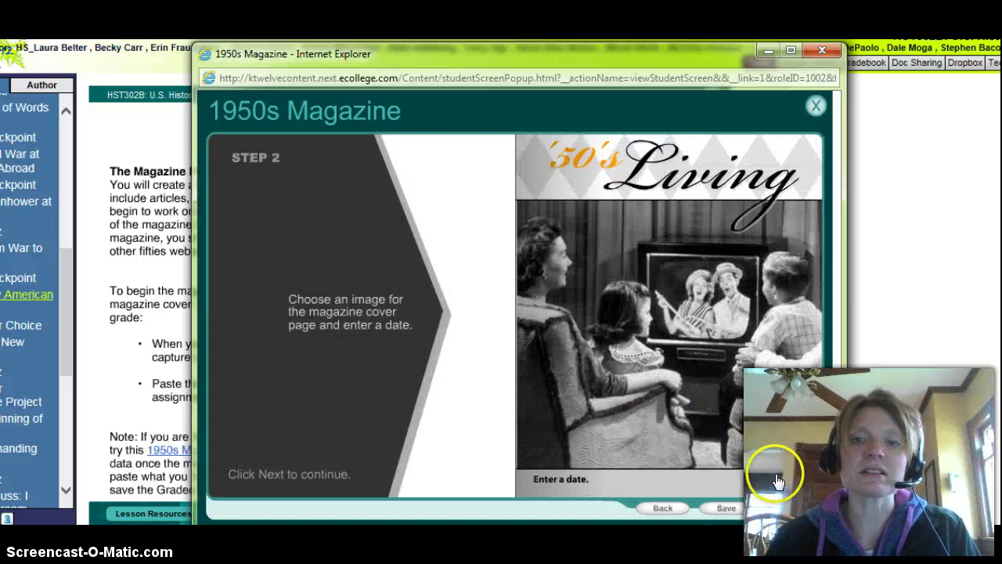
Step: Enter April 8, 1955 as the cover date
left_click(588, 480)
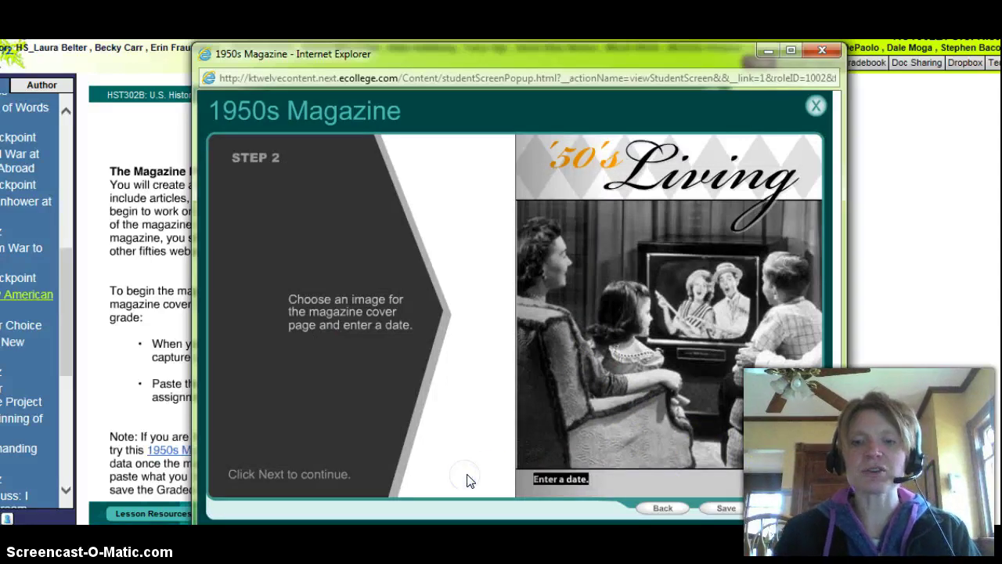
type("s")
key("BackSpace")
type("Apr")
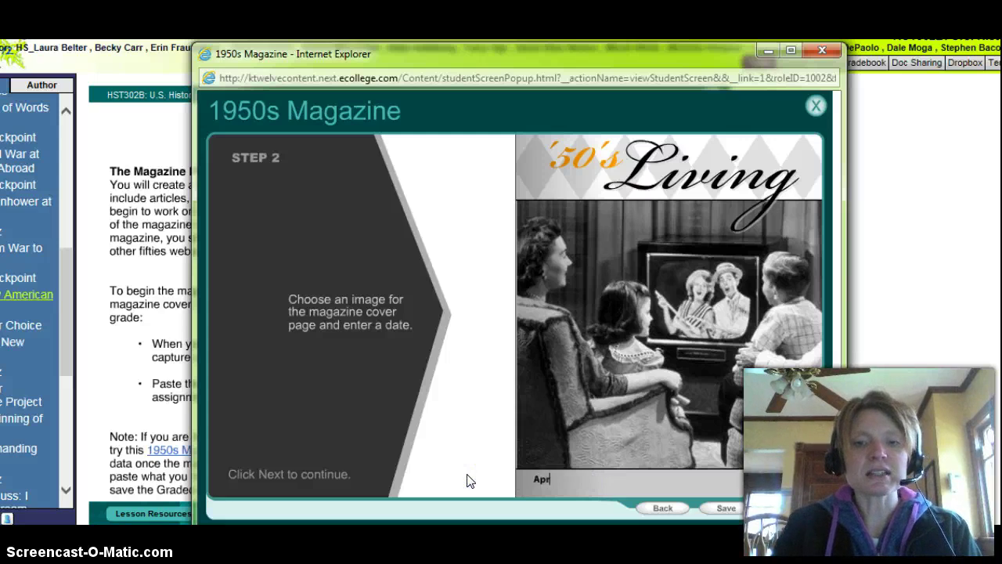
type("il 8, ")
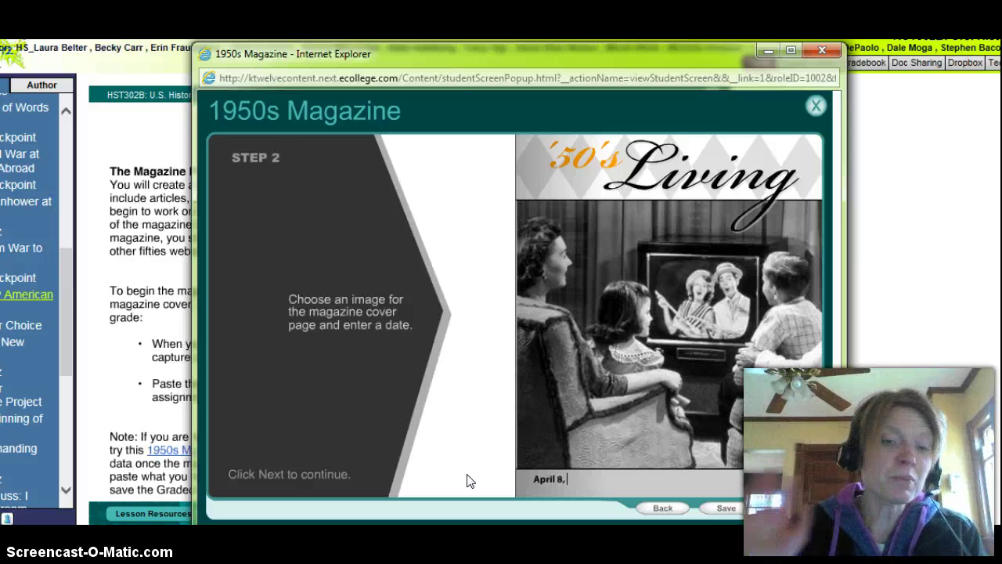
type("1955")
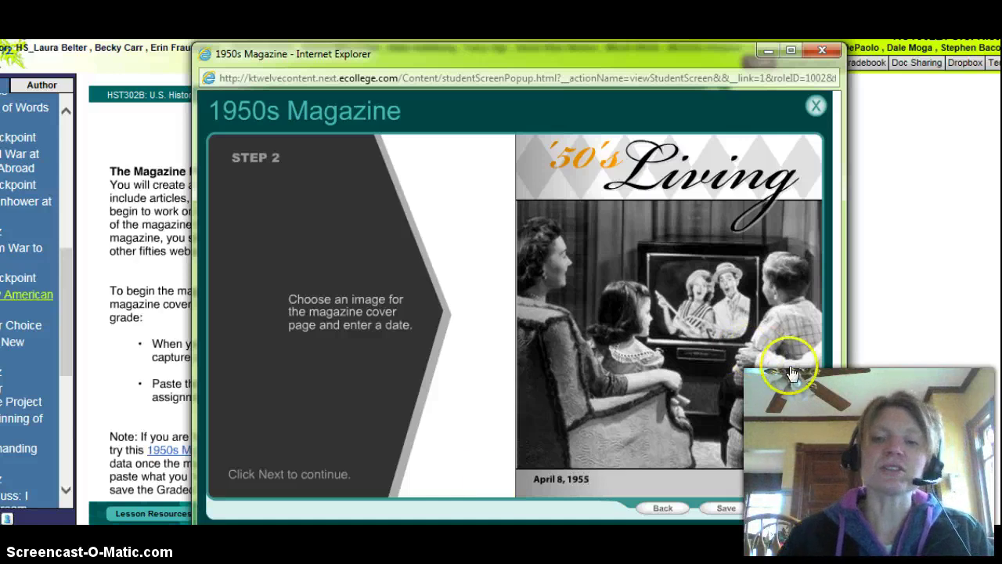
Step: Finish Step 2, recheck the gallery keeping the same photo, and close the magazine window
left_click(798, 513)
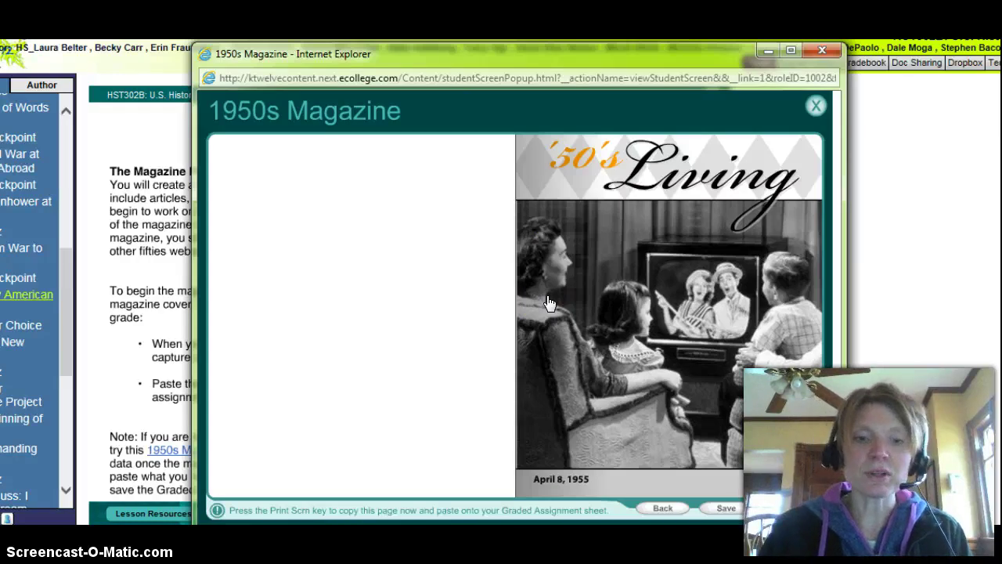
left_click(578, 250)
scroll(578, 247, "up", 2)
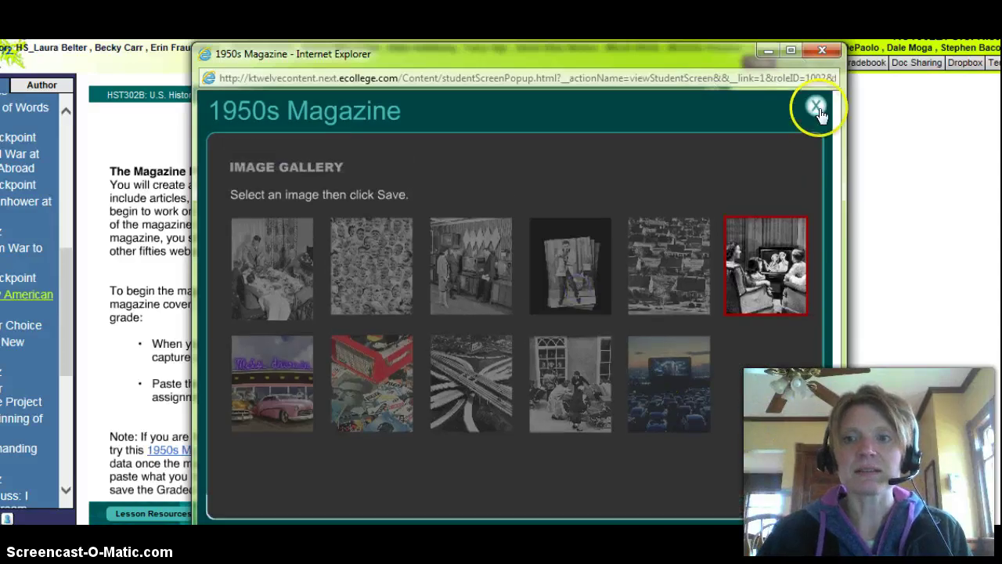
left_click(799, 505)
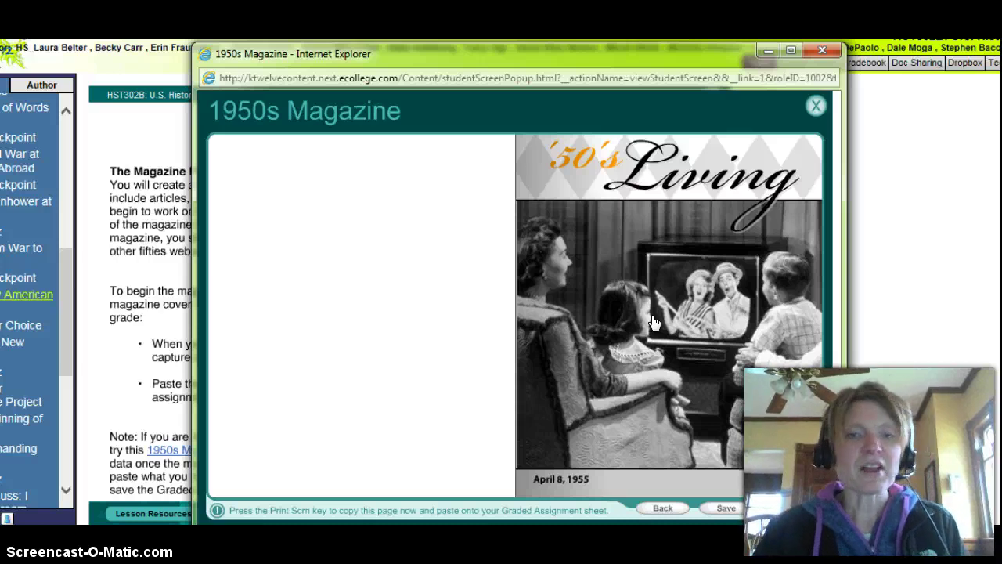
left_click(226, 321)
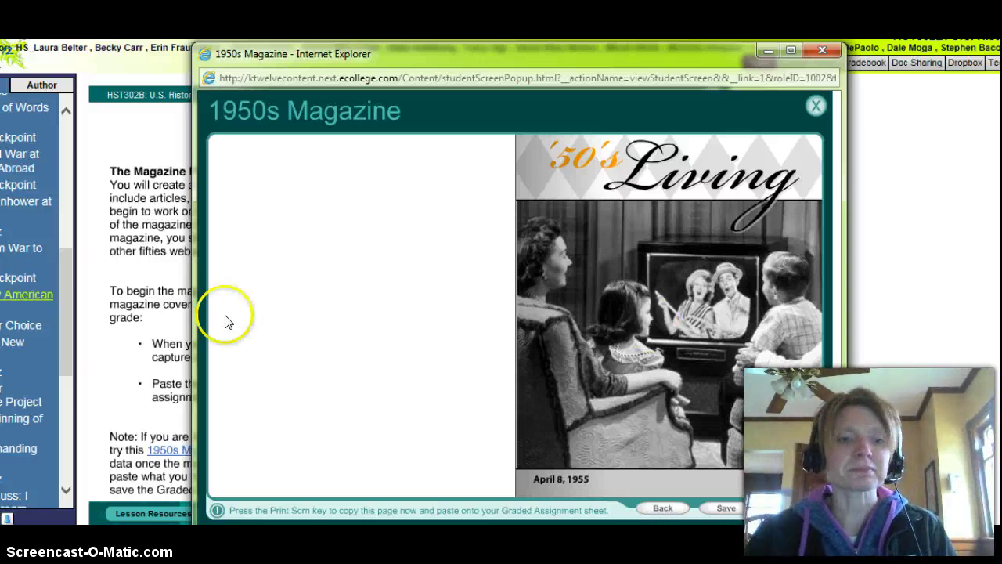
left_click(157, 317)
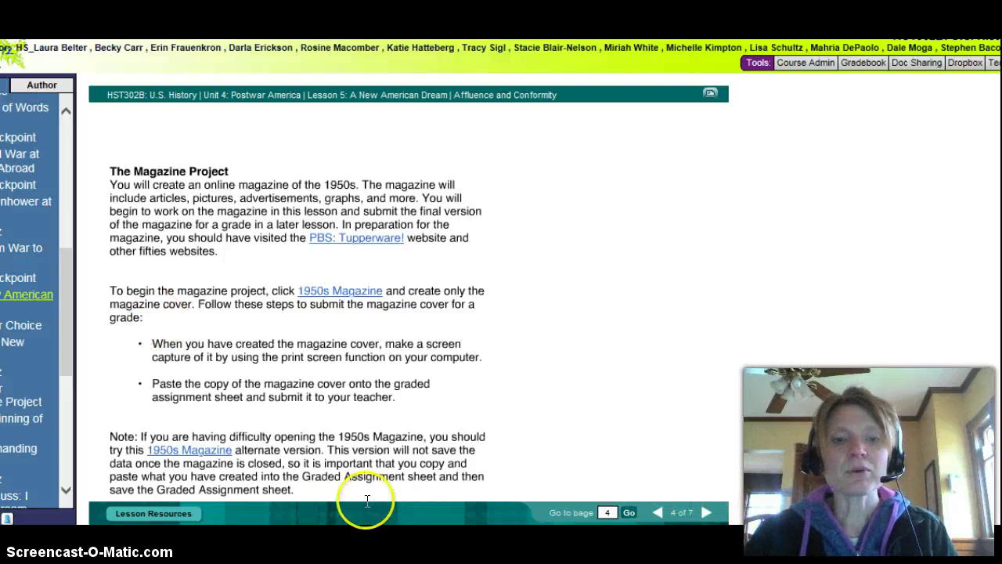
Step: Open the Checkpoint document HS_HST_US2_S2_04_05_ckpt.doc from Lesson Resources
left_click(183, 513)
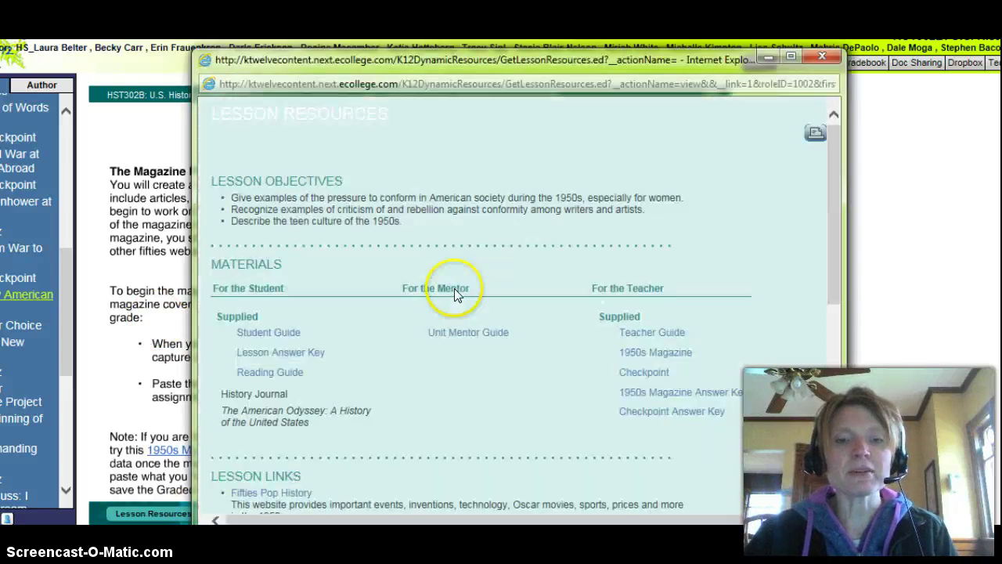
left_click(656, 379)
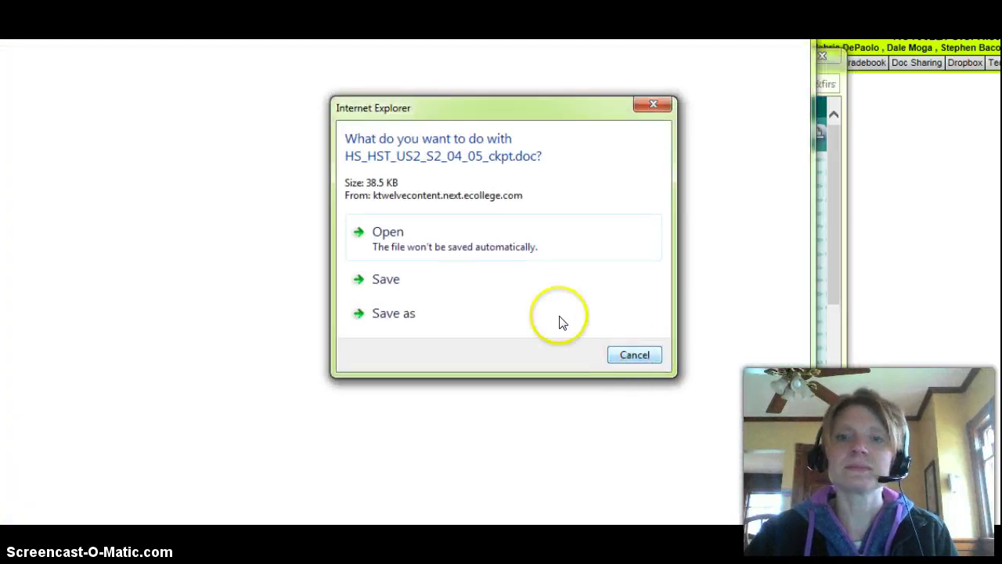
left_click(437, 251)
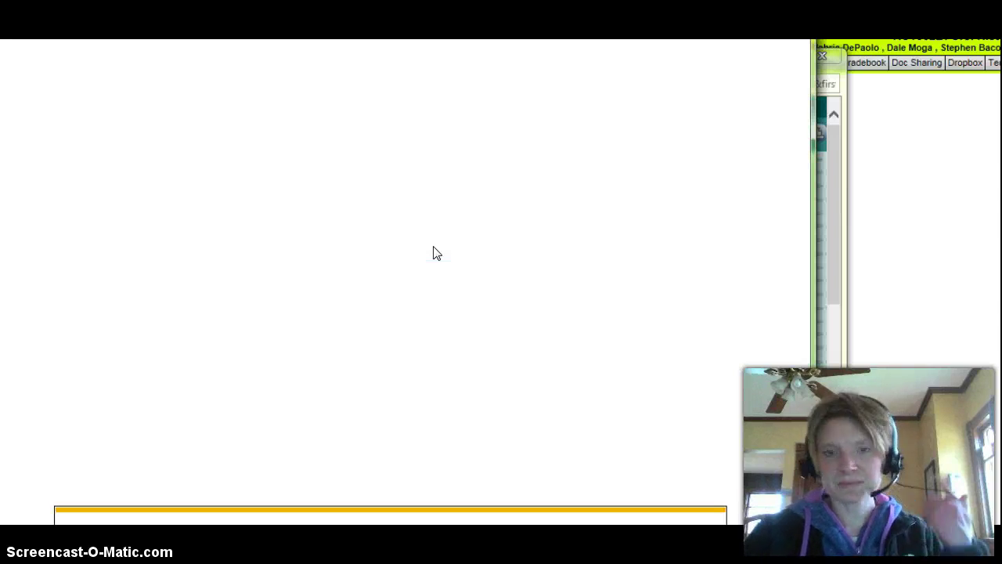
Step: Paste the magazine cover screenshot into the blank answer area under item 1
left_click(414, 302)
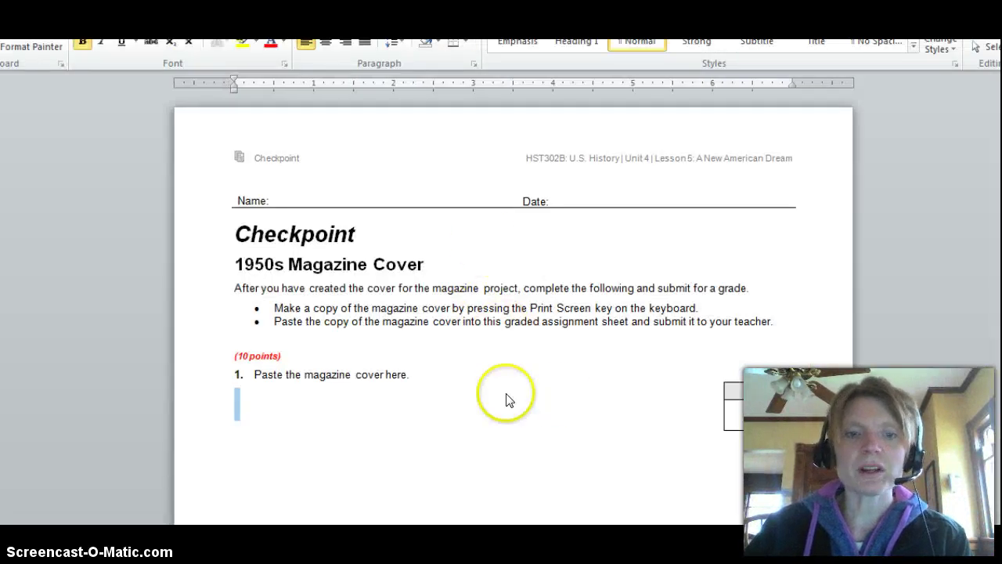
left_click(279, 406)
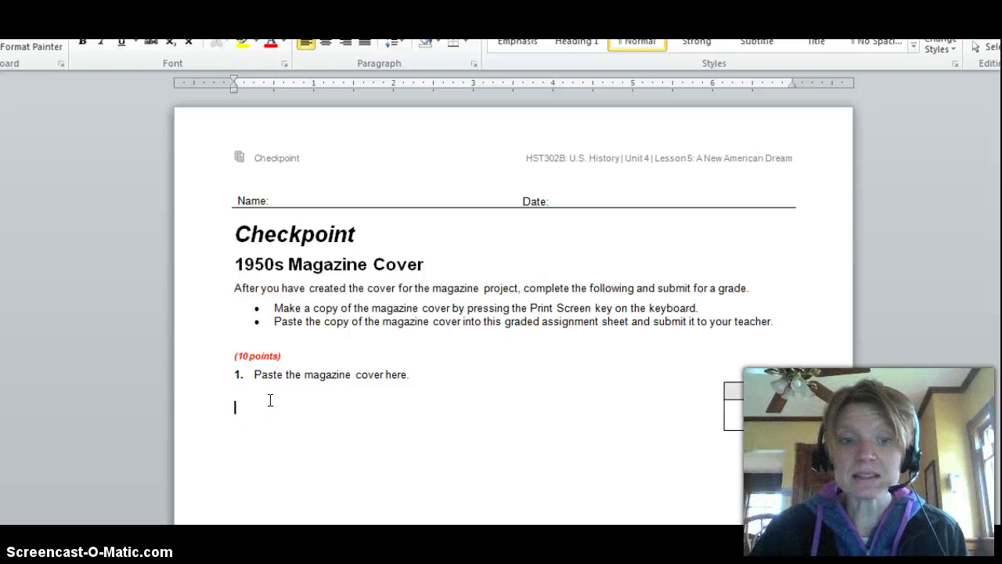
right_click(256, 425)
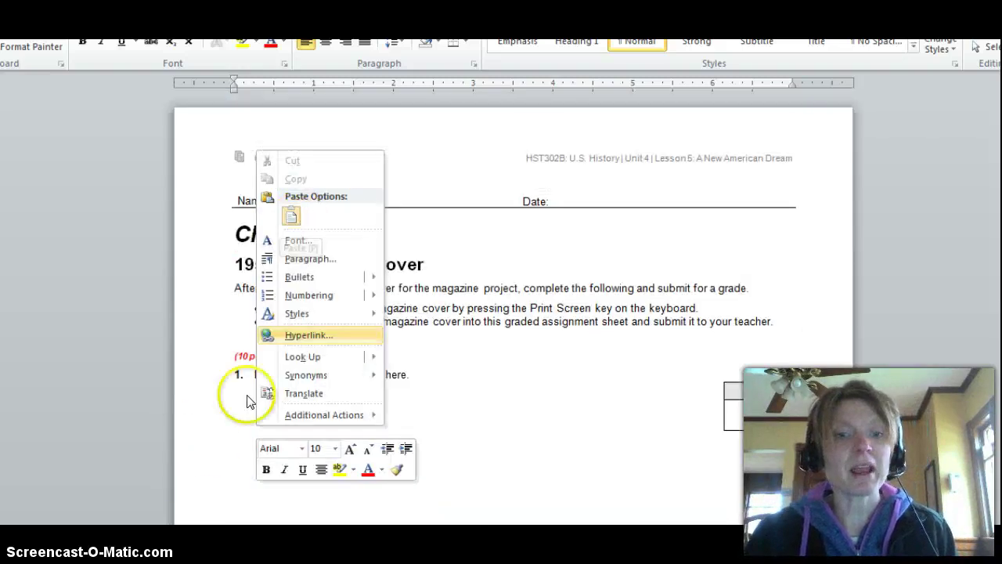
left_click(466, 423)
left_click(259, 425)
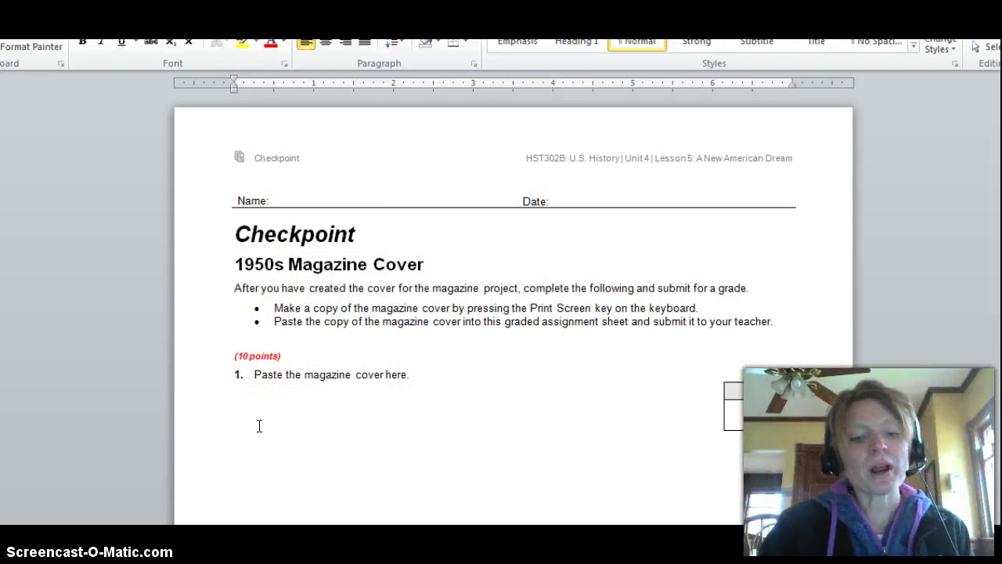
key("ctrl+v")
Step: Move the Score table down and shrink the screenshot to fit beside it
left_click(269, 402)
left_click(654, 396)
left_click(337, 415)
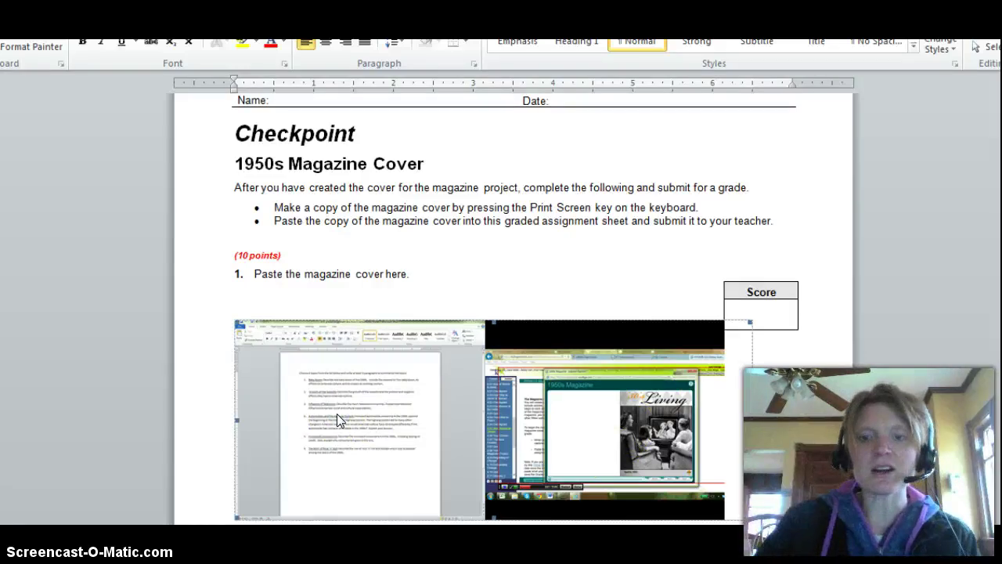
left_click(366, 488)
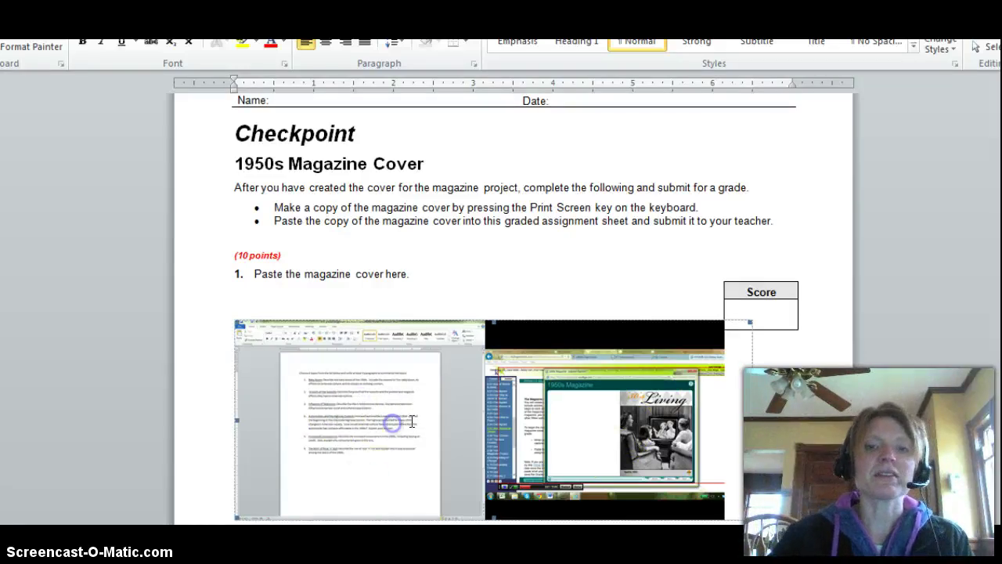
left_click(618, 447)
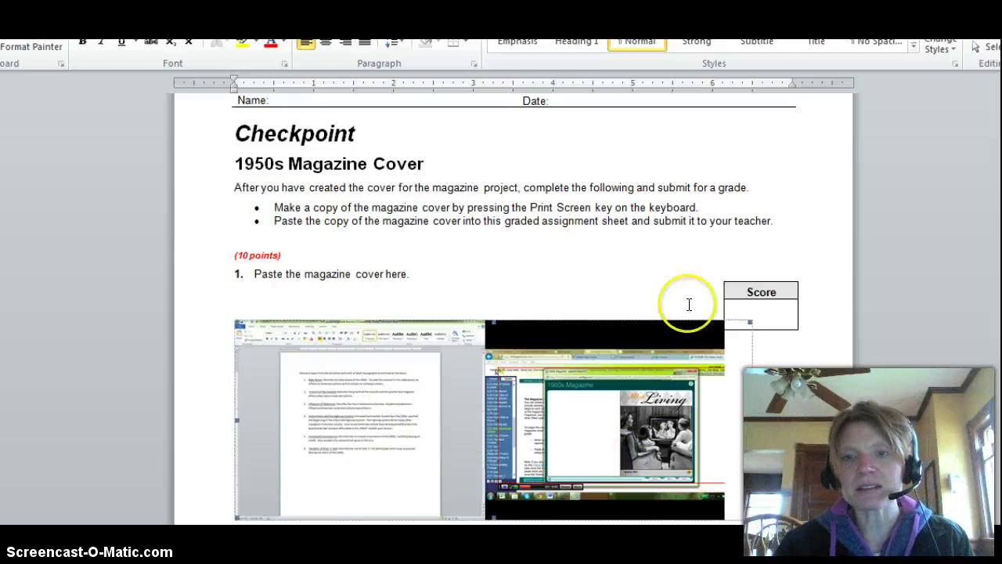
left_click(756, 283)
left_click_drag(756, 284, 780, 358)
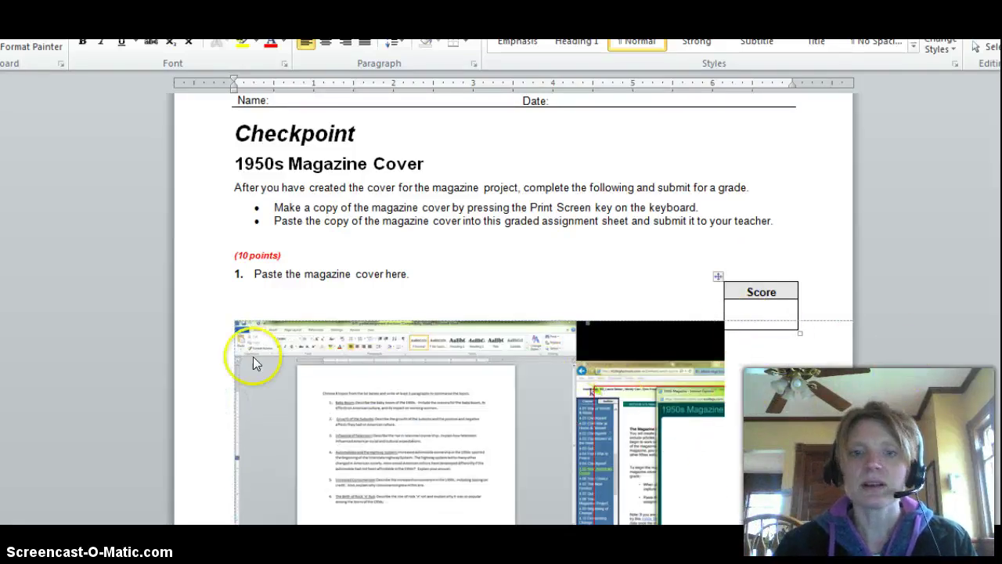
left_click_drag(235, 319, 470, 389)
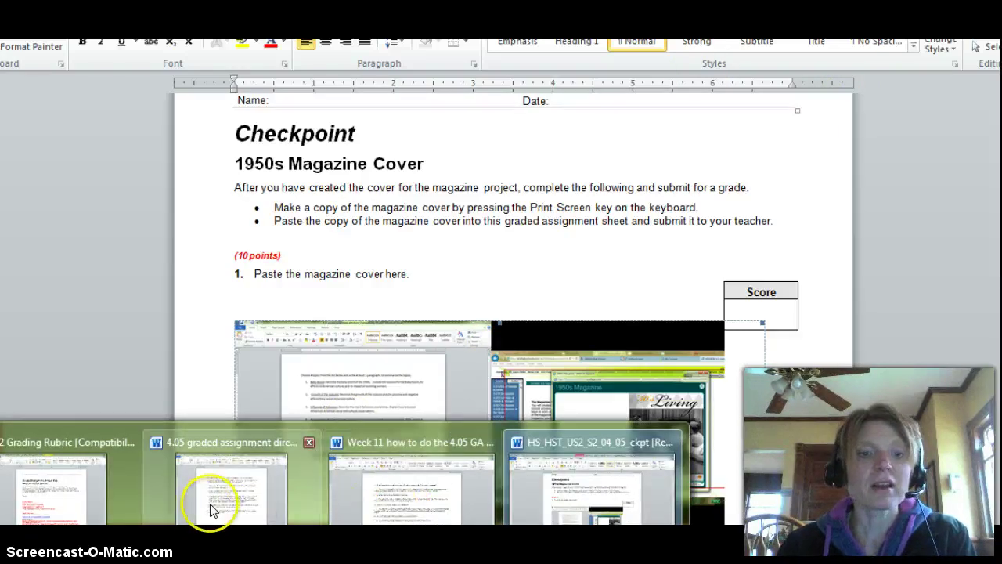
Step: Switch to the 'Week 11 how to do the 4.05 GA' document and scroll down
mouse_move(168, 472)
left_click(443, 479)
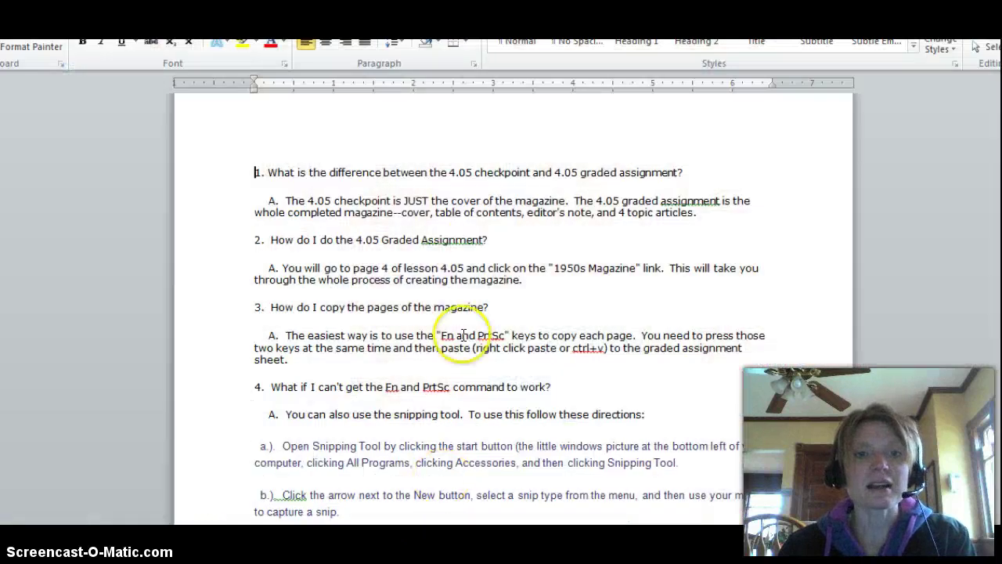
scroll(546, 203, "down", 3)
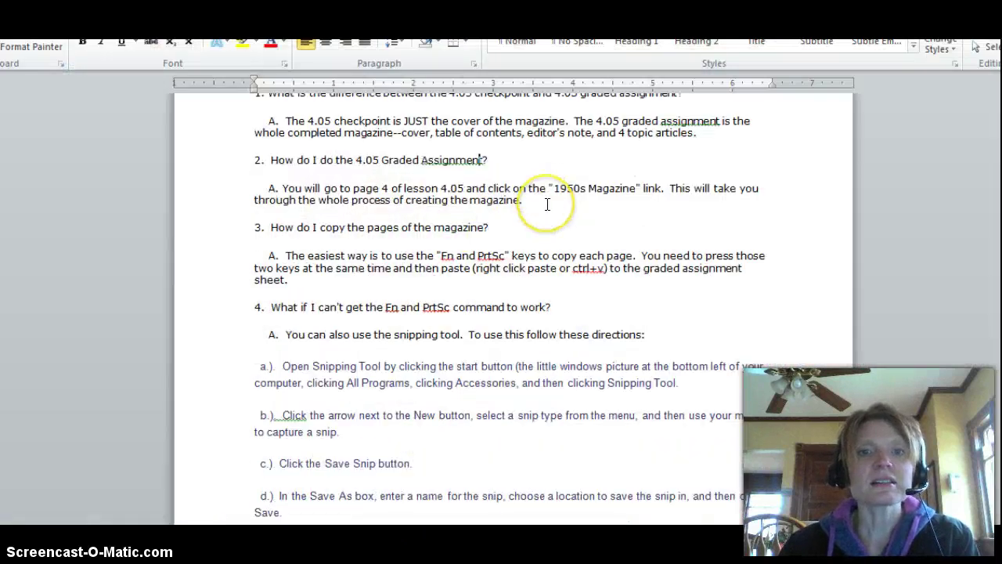
scroll(545, 204, "down", 1)
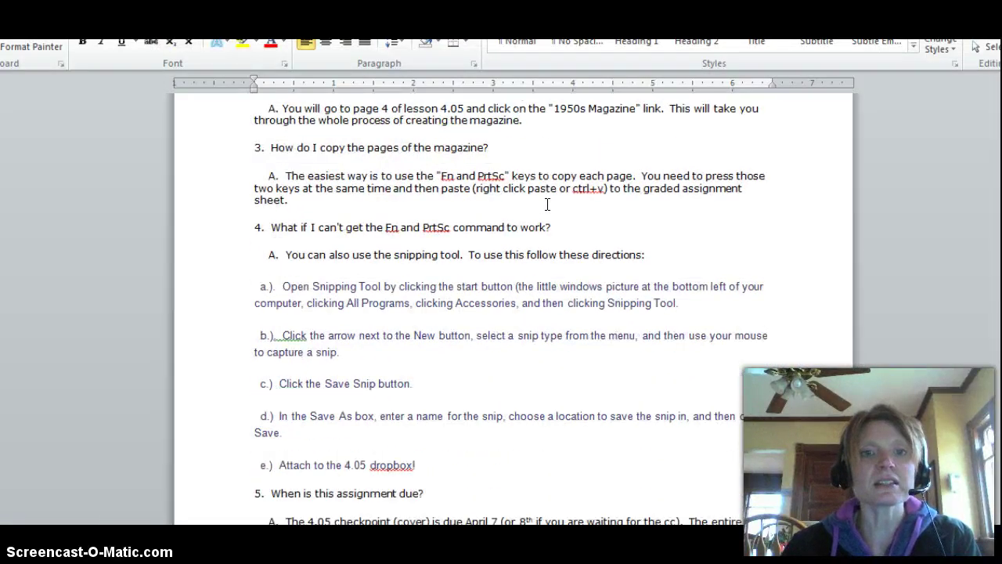
scroll(546, 203, "down", 1)
Step: Point out answers 3 and 4, the first Snipping Tool step, and the April 10 due date
left_click(274, 136)
left_click_drag(352, 110, 519, 105)
left_click(517, 172)
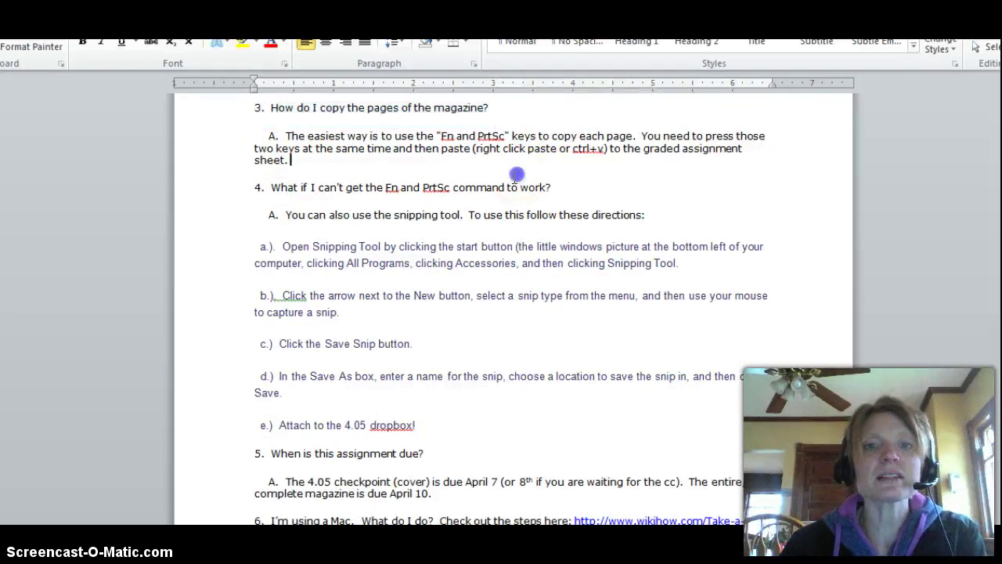
left_click(268, 131)
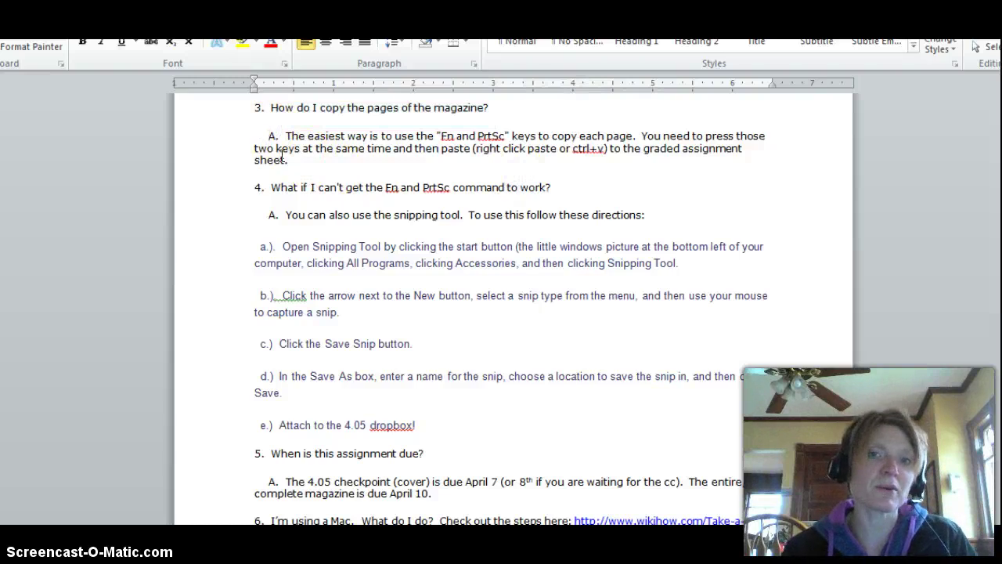
left_click(279, 216)
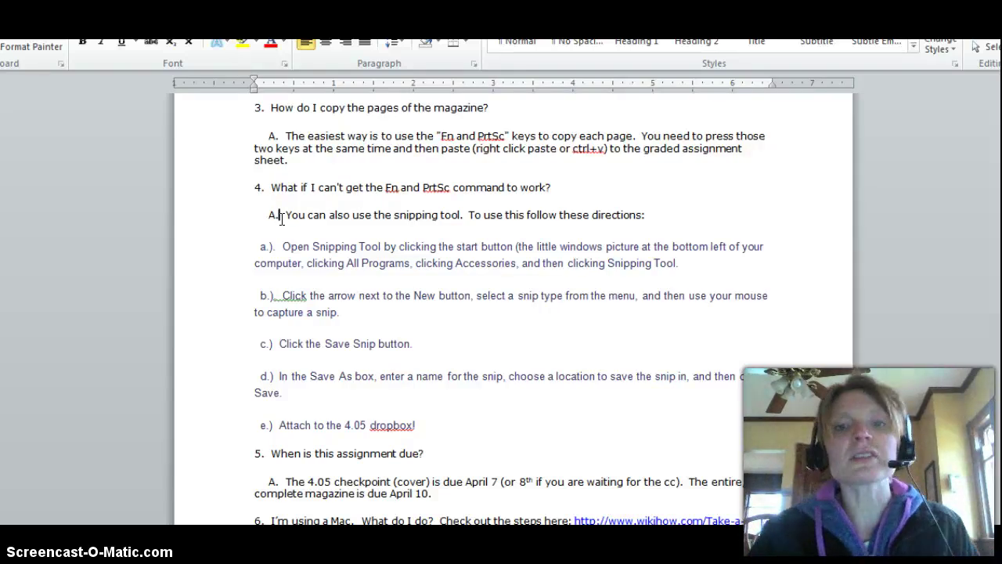
left_click(279, 249)
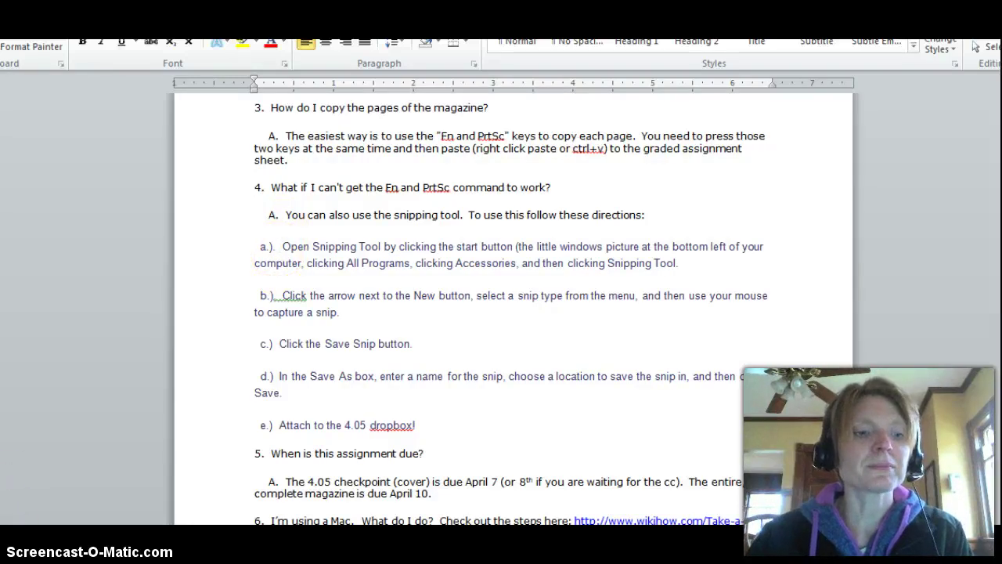
left_click(15, 495)
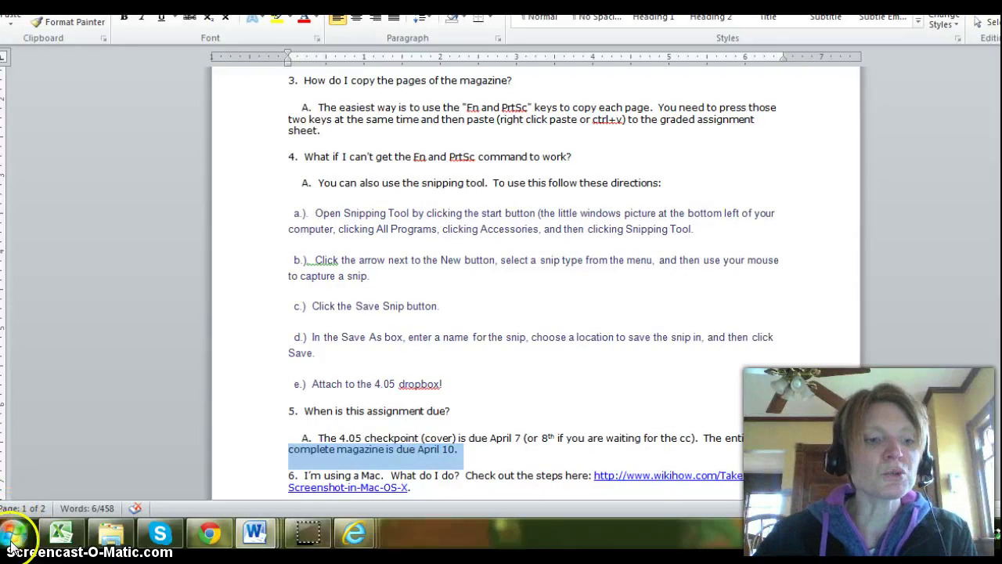
Step: Launch the Snipping Tool from All Programs > Accessories
left_click(14, 534)
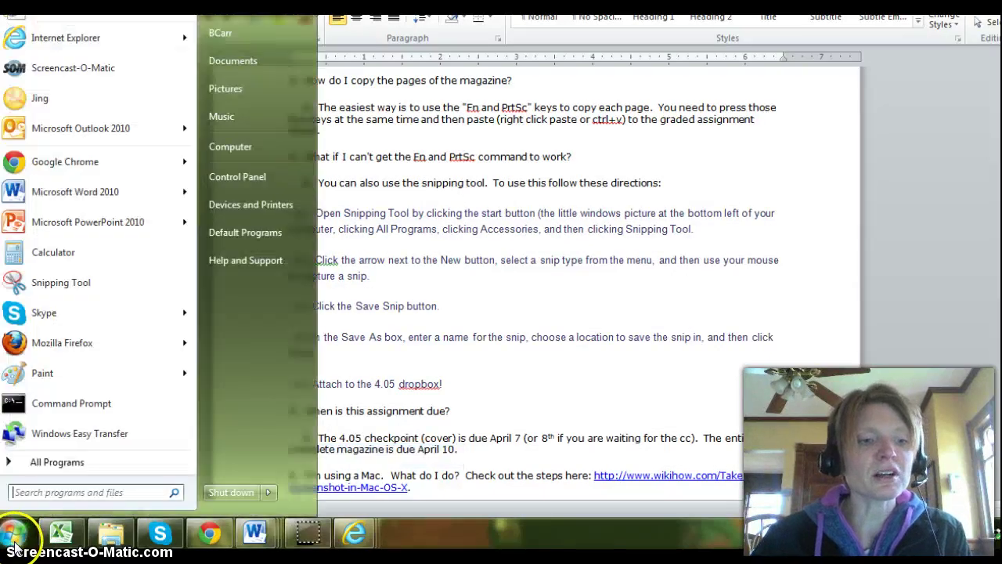
left_click(61, 462)
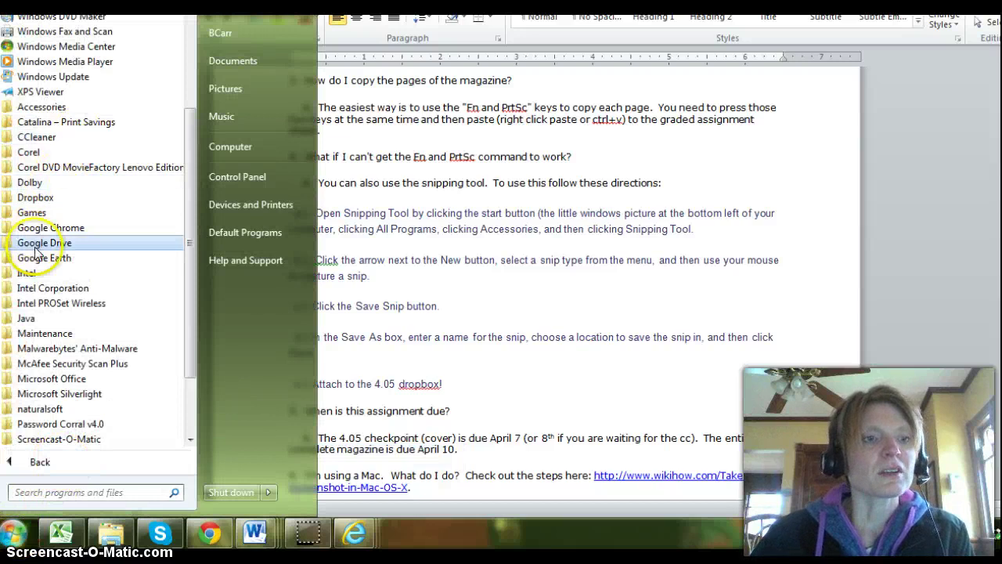
left_click(28, 106)
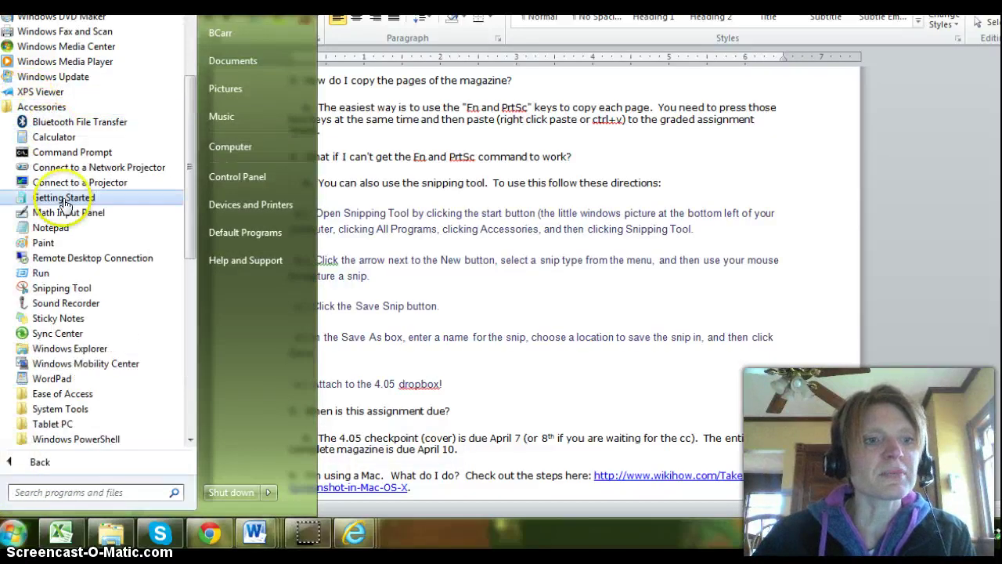
left_click(49, 286)
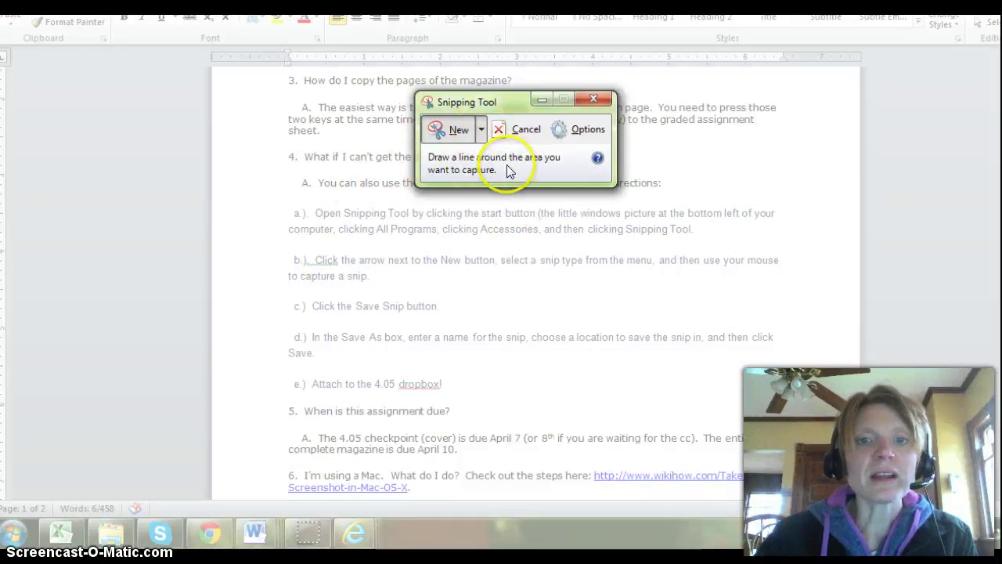
Step: Take a rectangular snip of instruction steps a.) and b.)
left_click(483, 131)
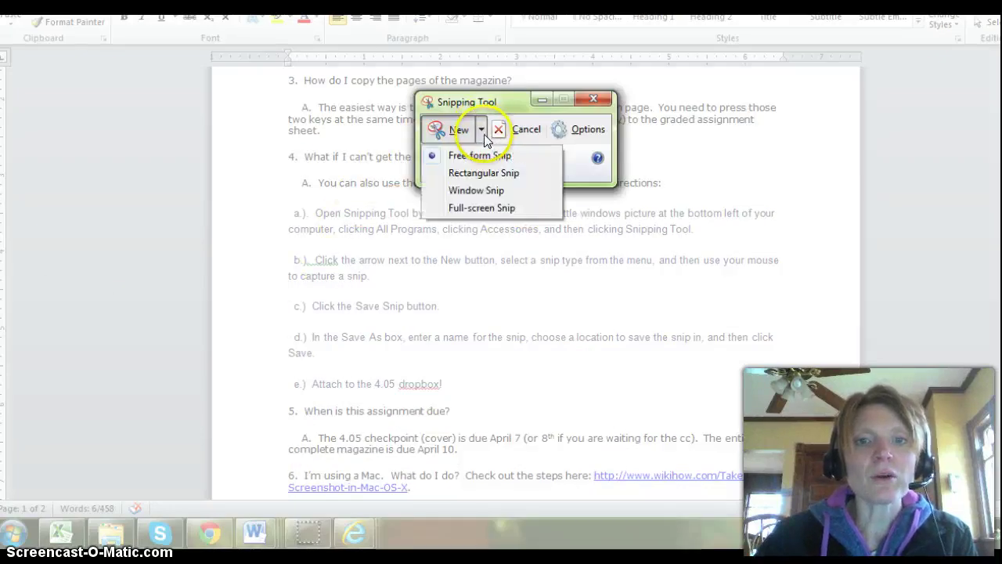
left_click(470, 172)
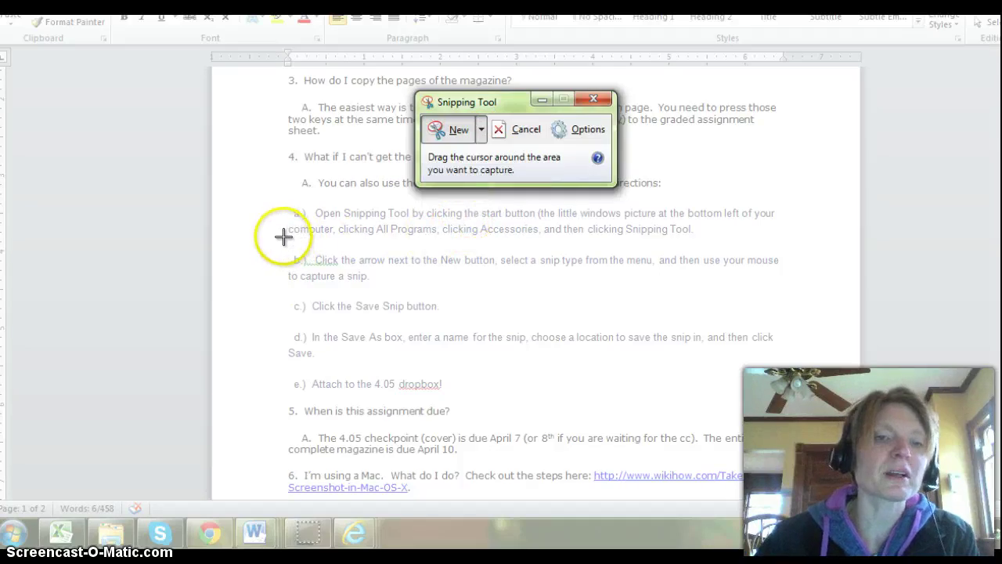
left_click_drag(285, 202, 818, 295)
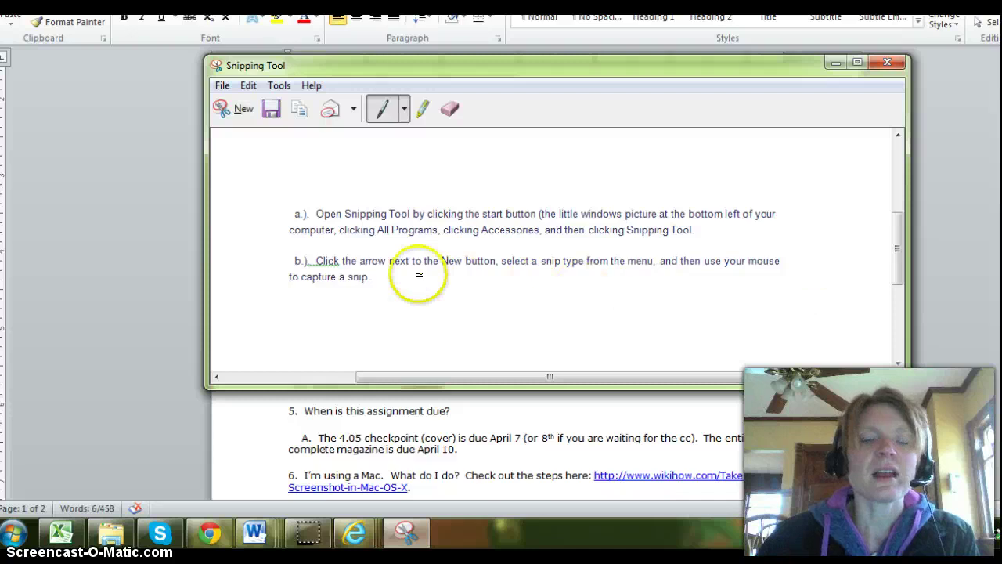
Step: Close the snip window, discarding the snip without saving
left_click(247, 86)
left_click(222, 86)
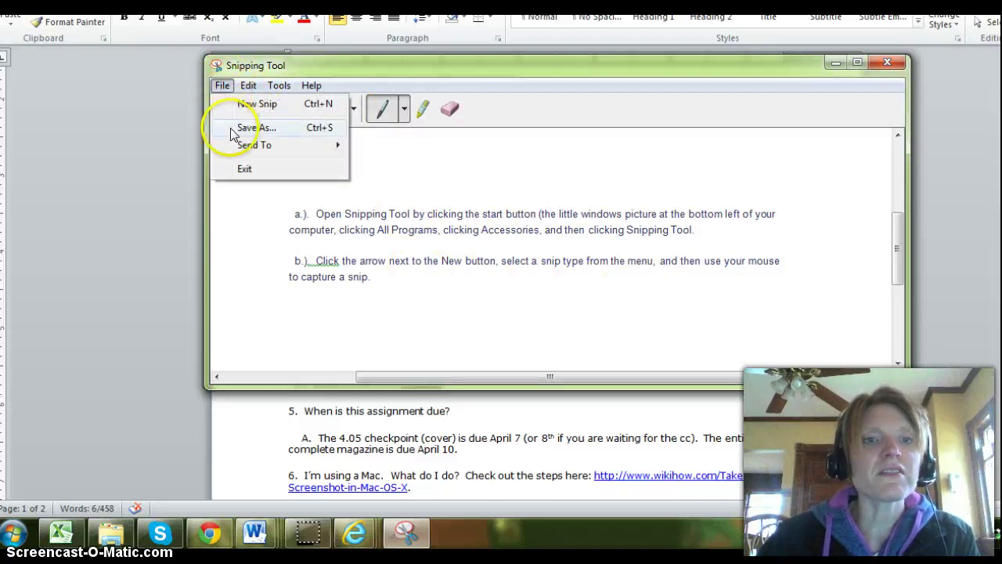
left_click(424, 167)
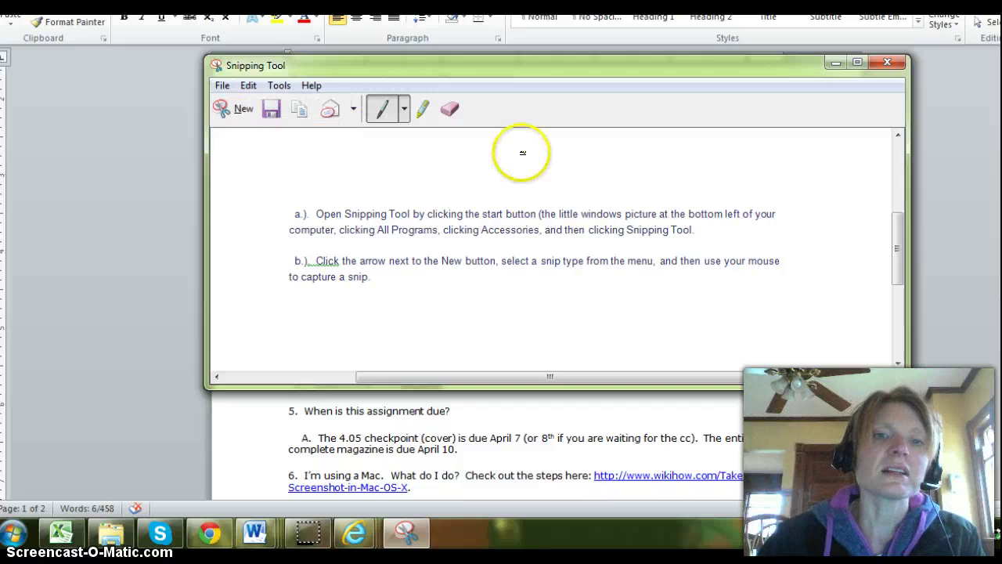
left_click(887, 64)
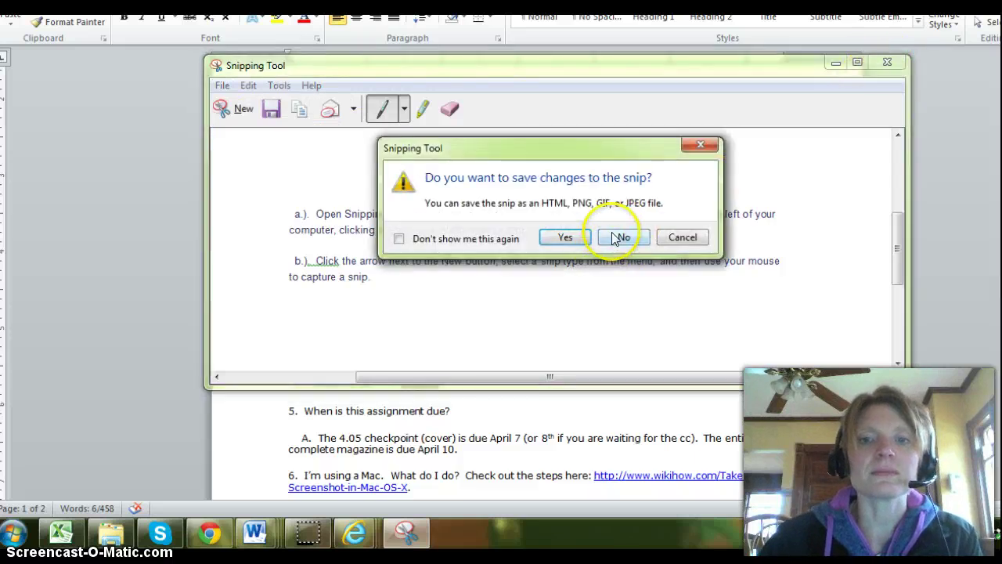
left_click(616, 235)
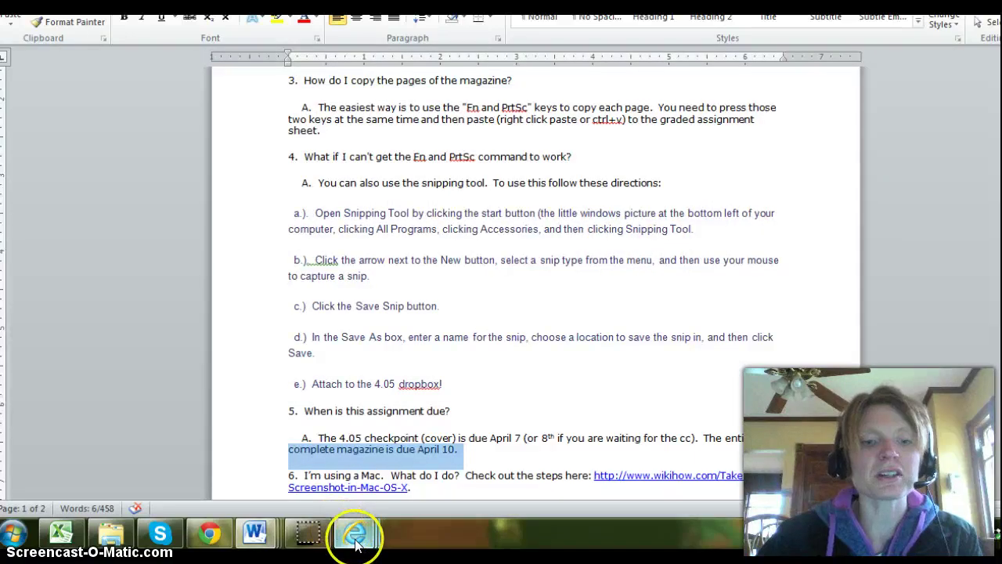
Step: Launch Snipping Tool, snip the left part of the '50's Living cover, then discard it unsaved
mouse_move(358, 534)
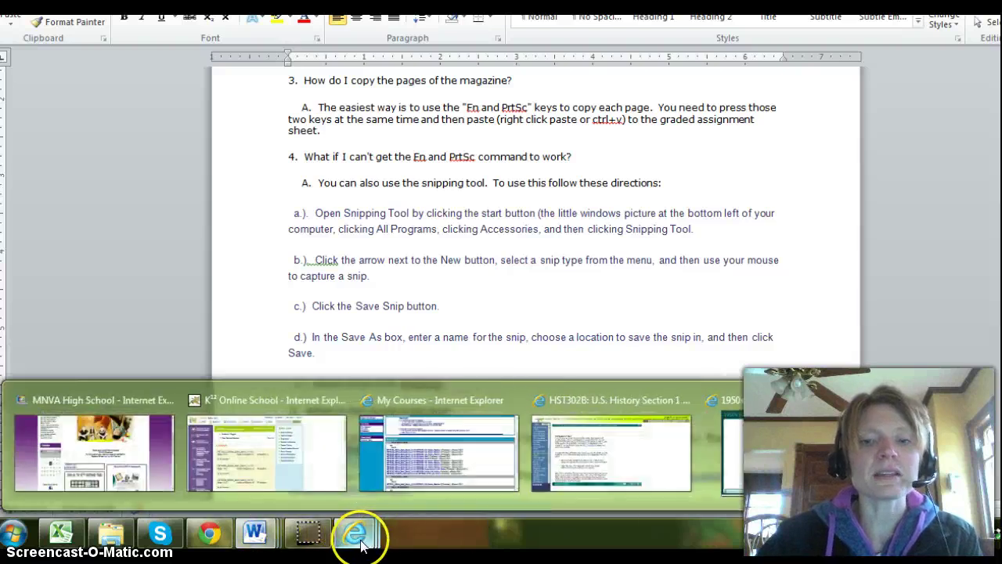
left_click(774, 438)
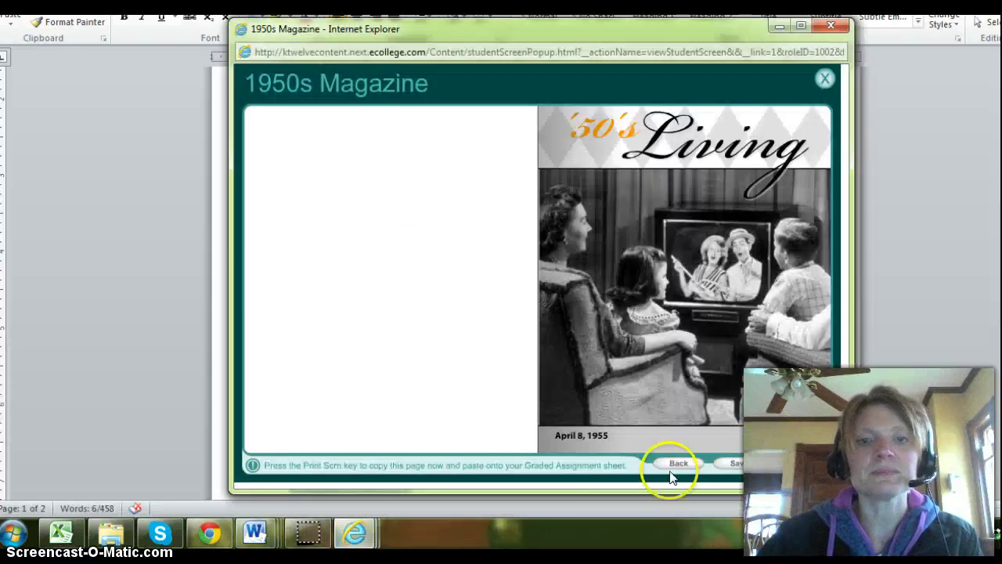
left_click(11, 537)
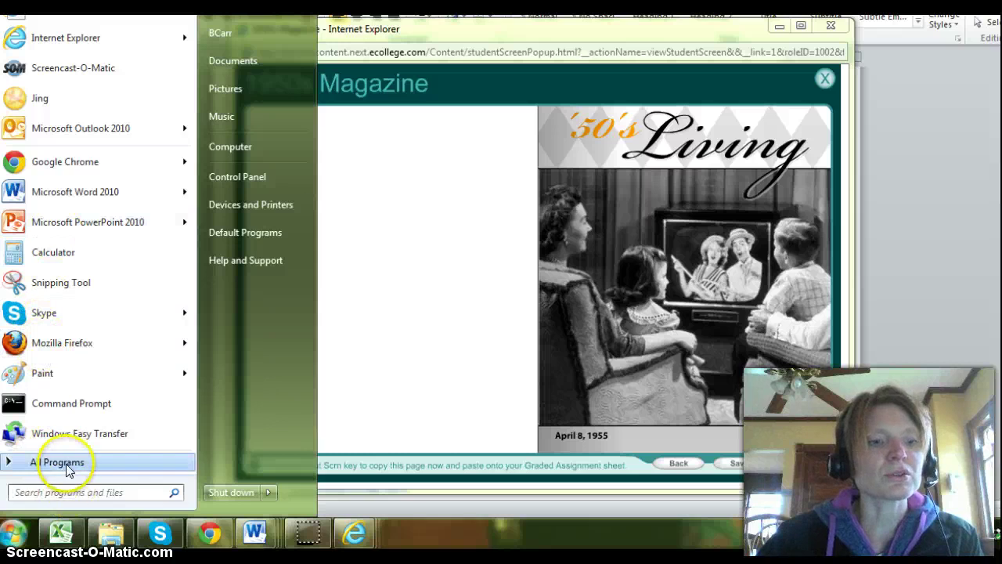
left_click(67, 470)
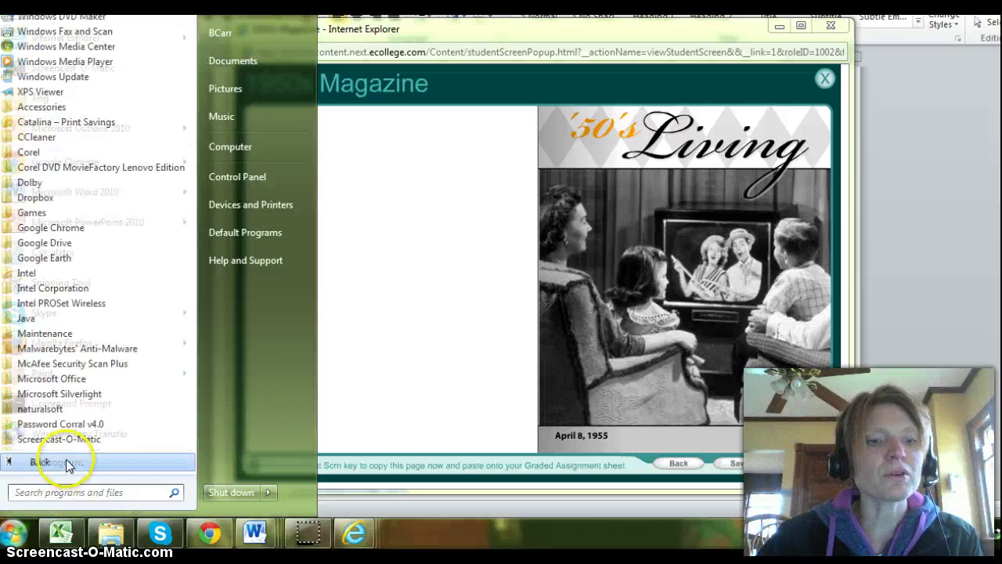
left_click(24, 108)
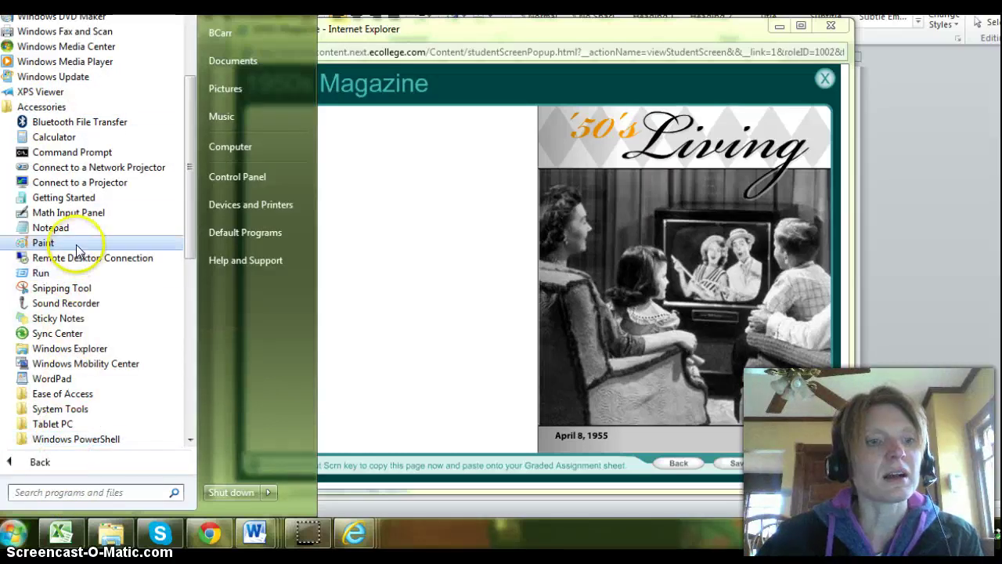
left_click(74, 287)
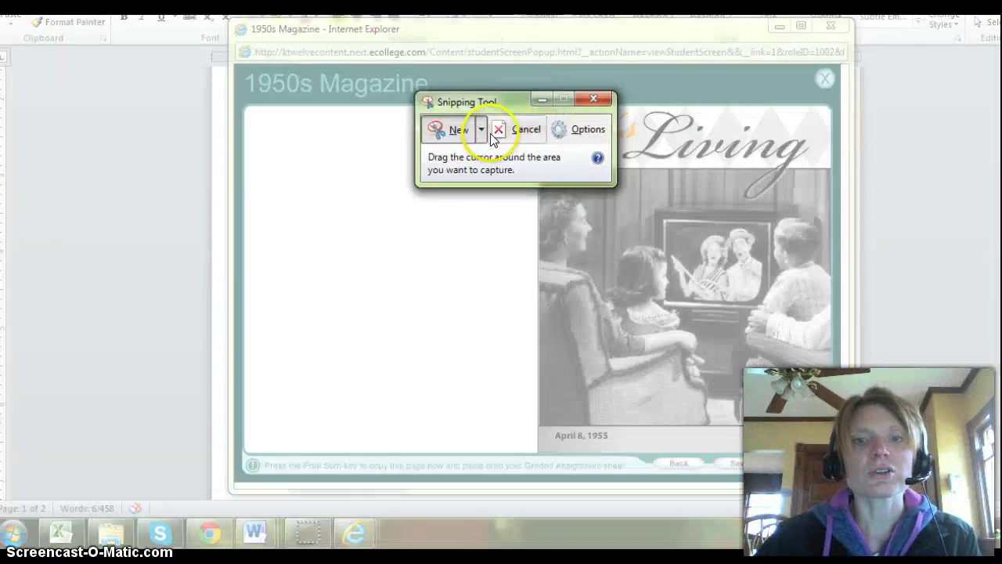
left_click(481, 130)
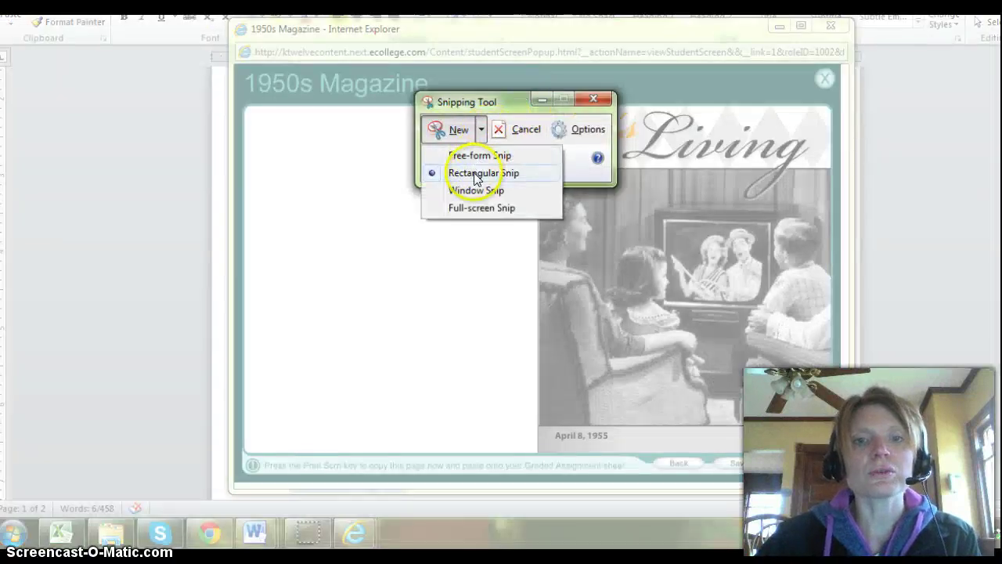
left_click(481, 173)
left_click_drag(672, 96, 456, 448)
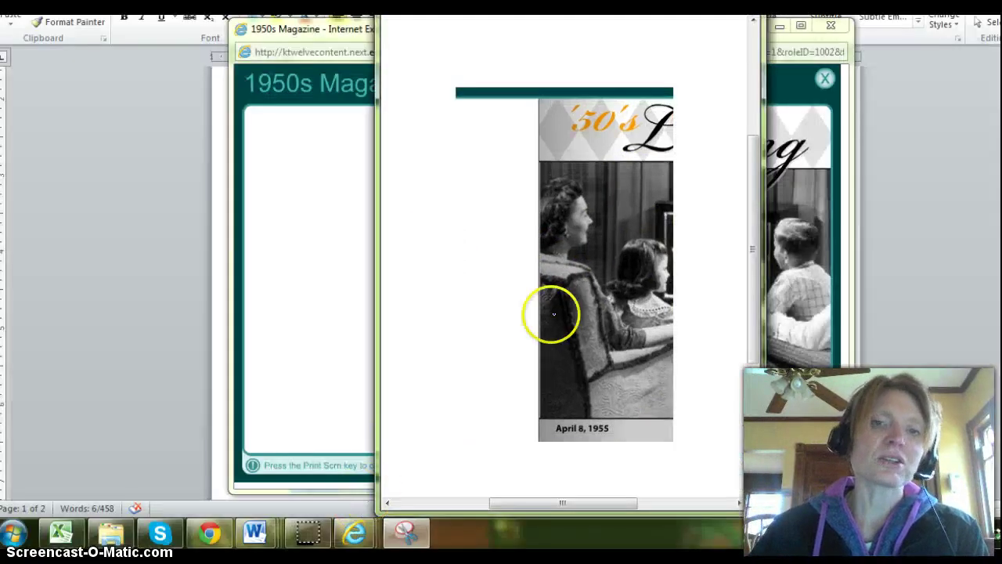
key("alt+F4")
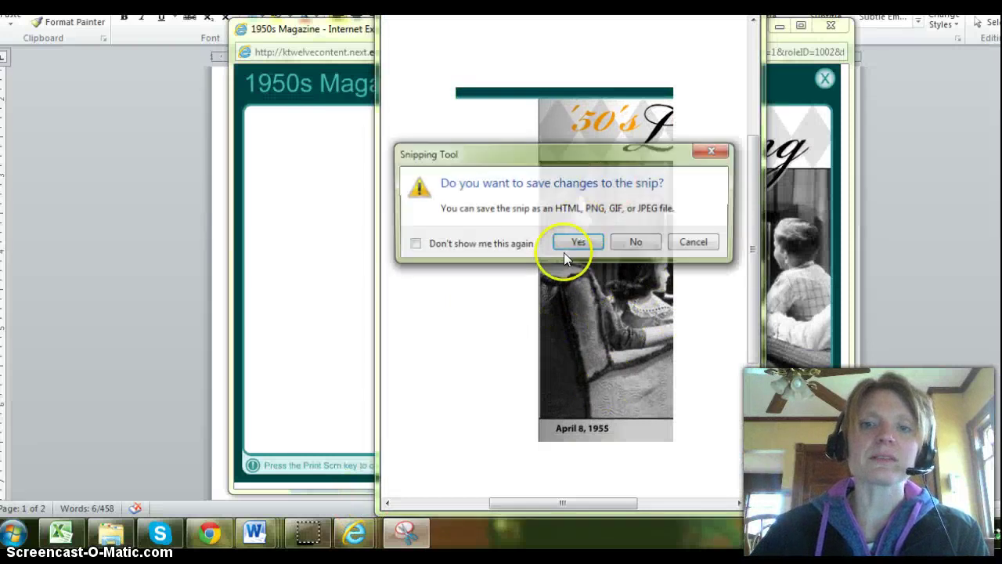
left_click(635, 242)
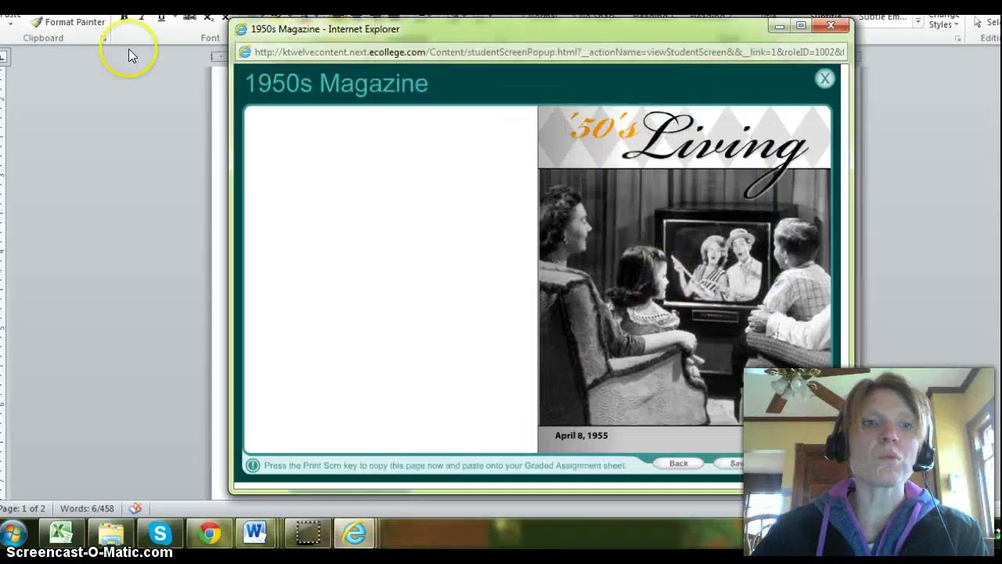
Step: Relaunch Snipping Tool and take a rectangular snip of the whole '50's Living cover
left_click(13, 534)
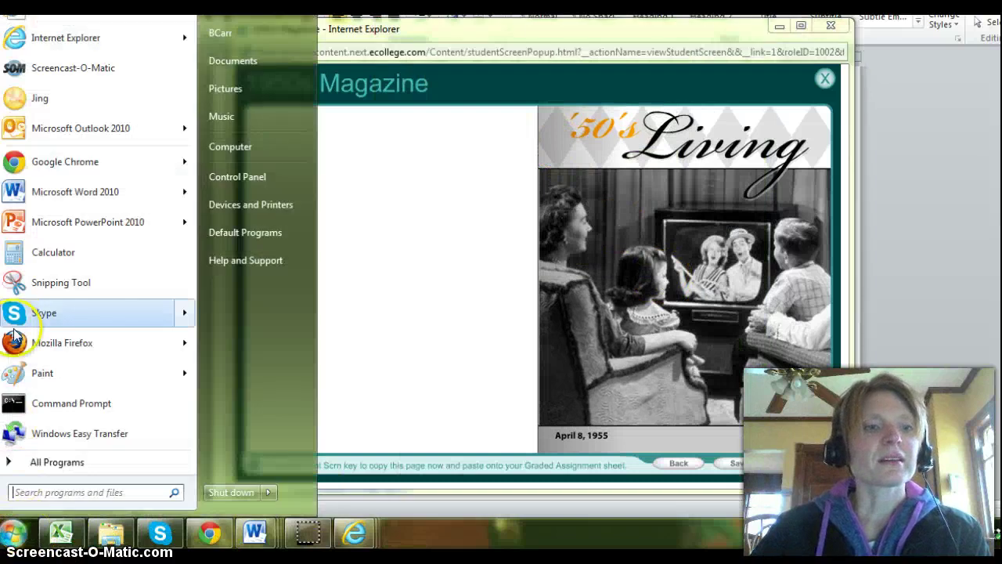
left_click(81, 460)
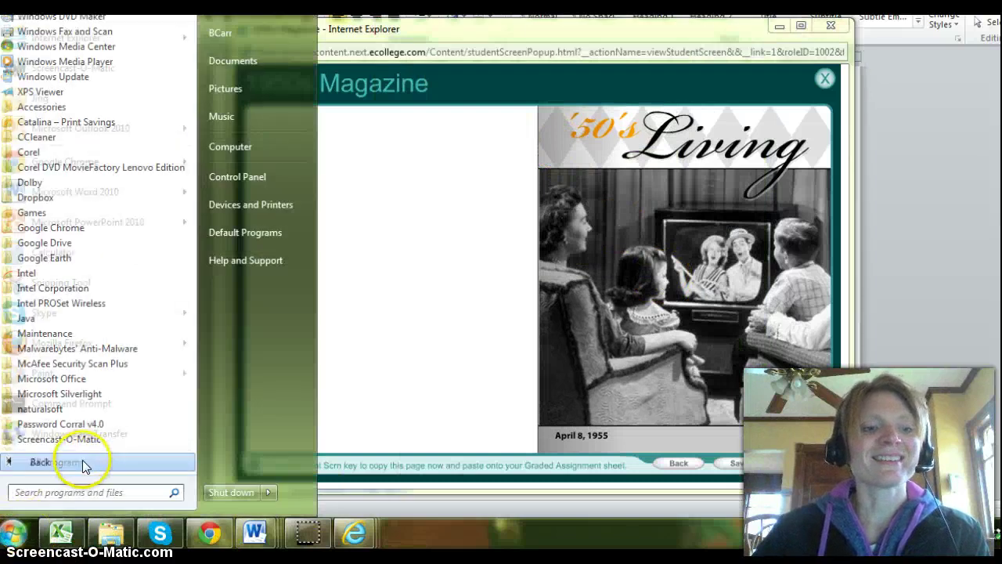
left_click(36, 109)
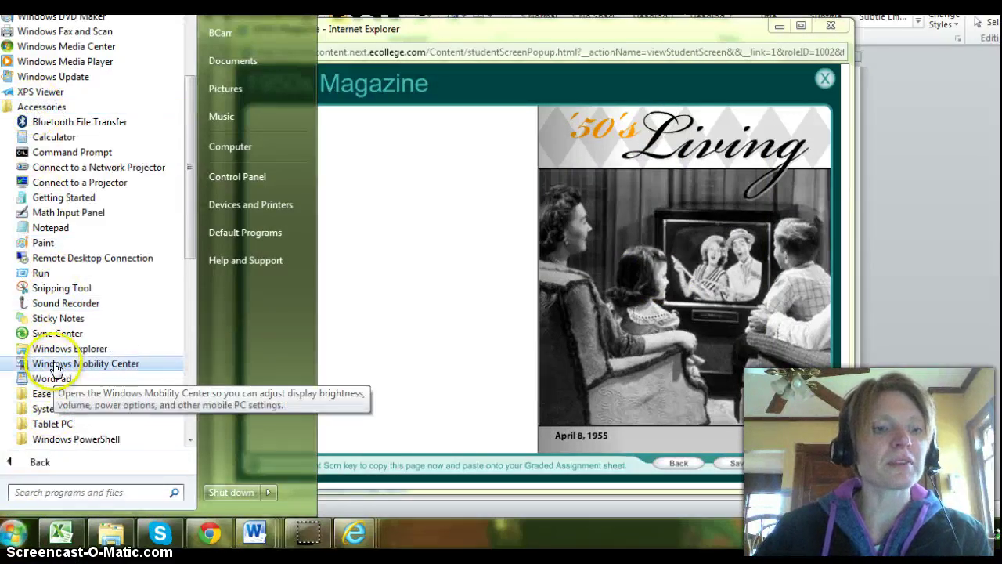
left_click(56, 290)
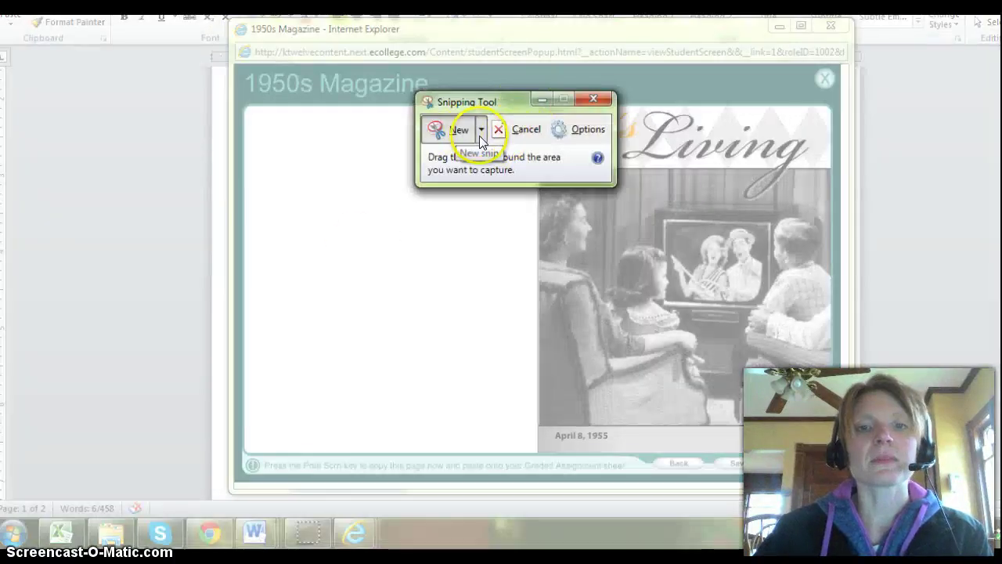
left_click(481, 130)
left_click(478, 170)
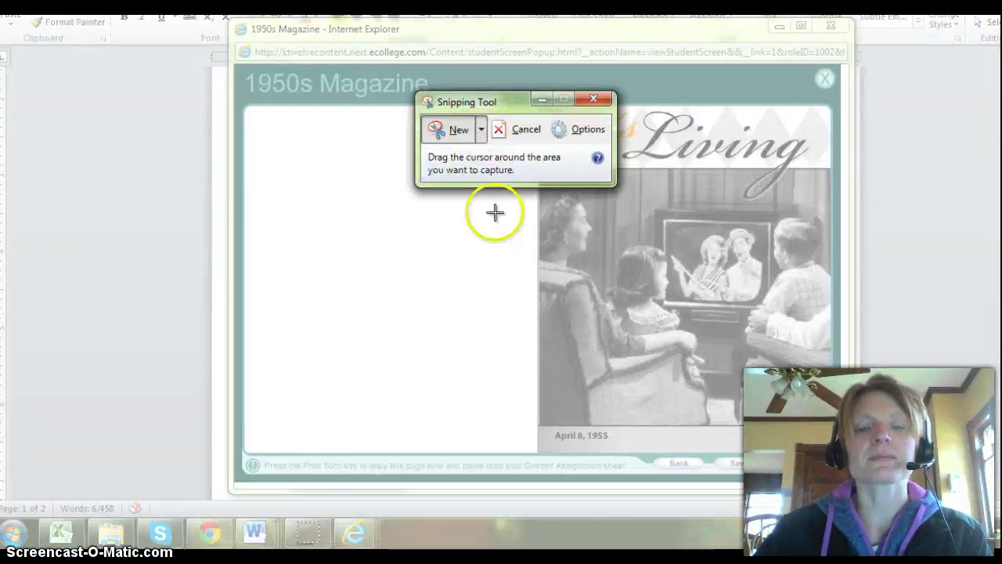
left_click_drag(515, 103, 145, 326)
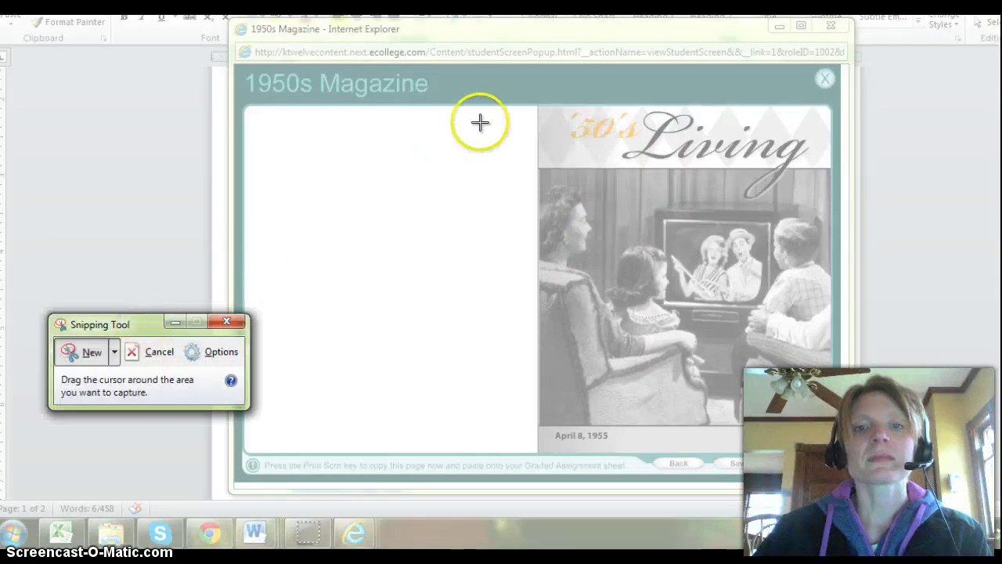
left_click_drag(521, 94, 858, 453)
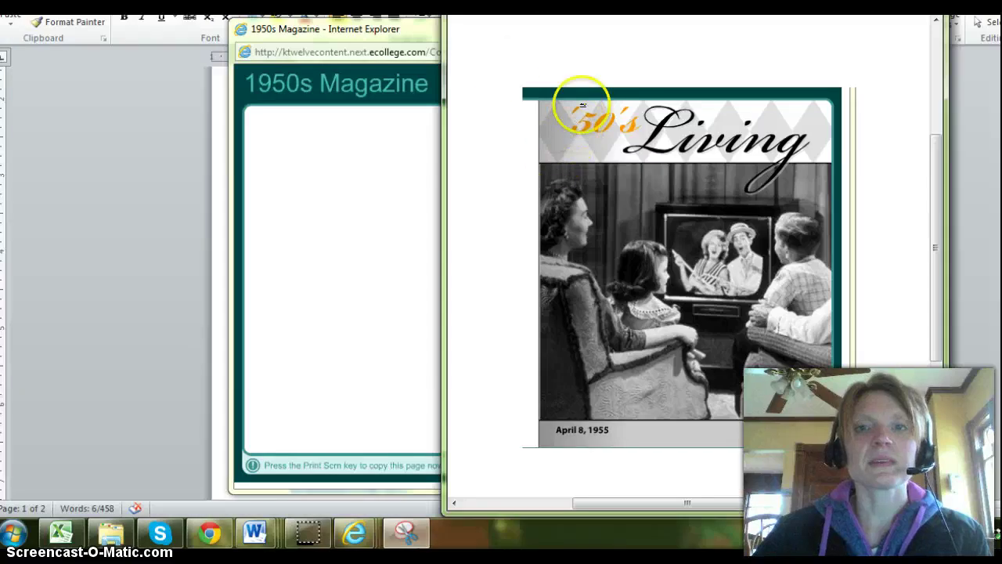
Step: Close the cover snip without saving it
key("alt+f")
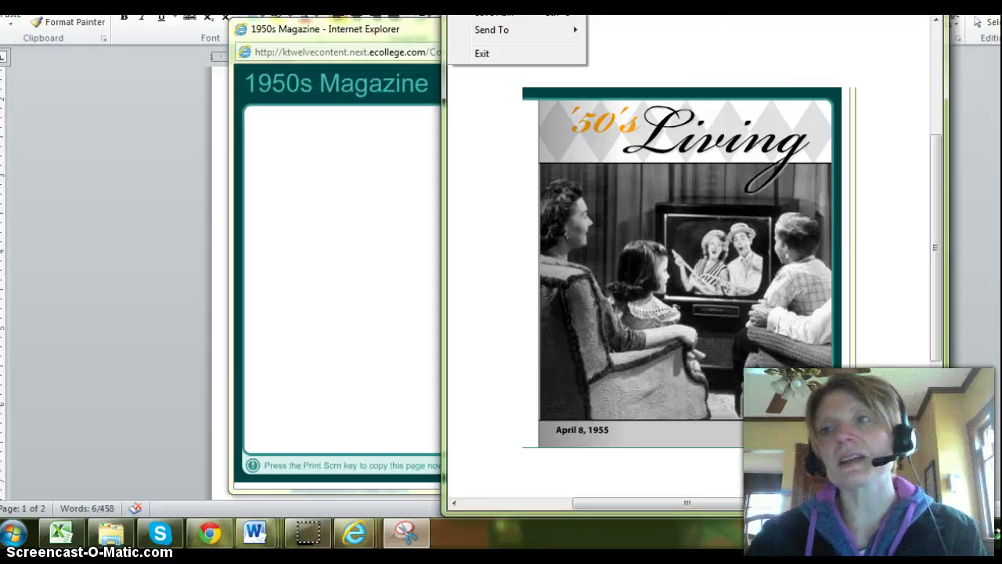
key("x")
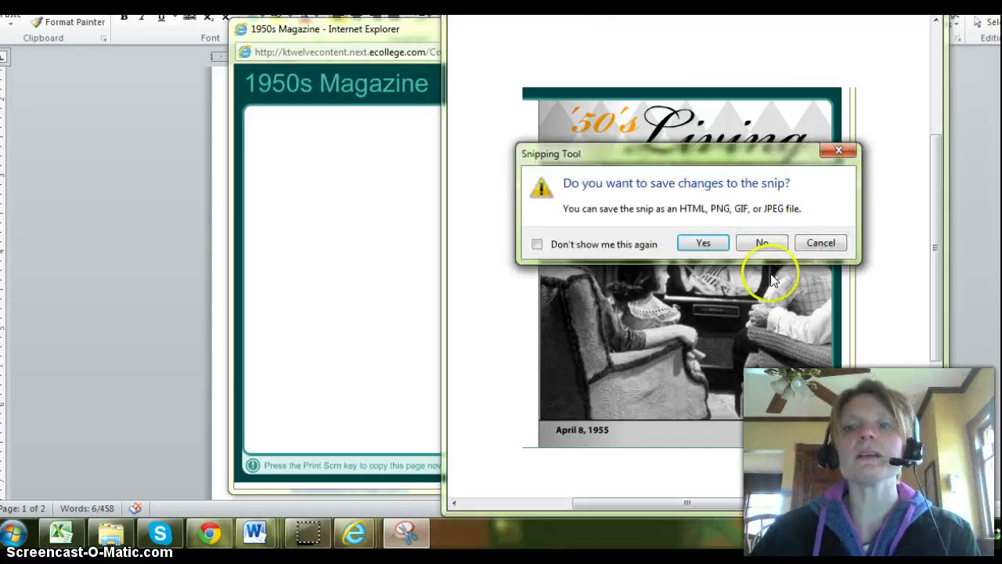
left_click(762, 243)
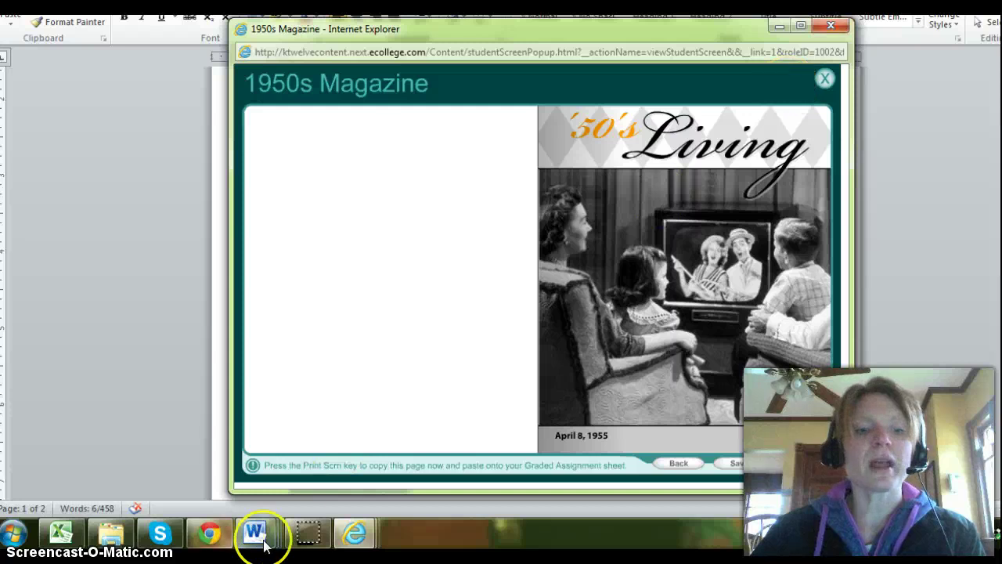
Step: Bring up the Week 11 how-to document and highlight item 6's wikiHow Mac screenshot link
mouse_move(270, 553)
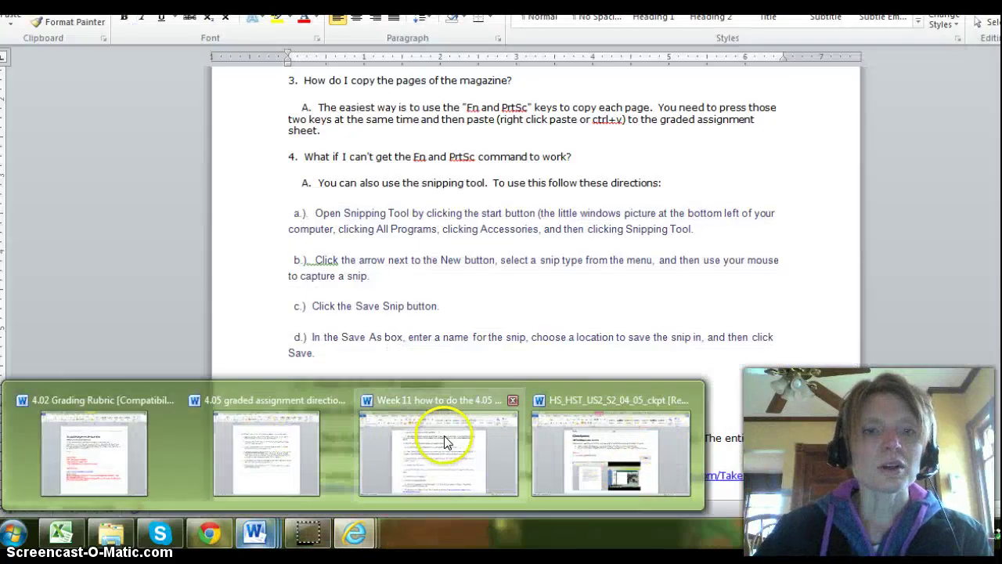
left_click(444, 435)
left_click(460, 314)
scroll(461, 313, "down", 5)
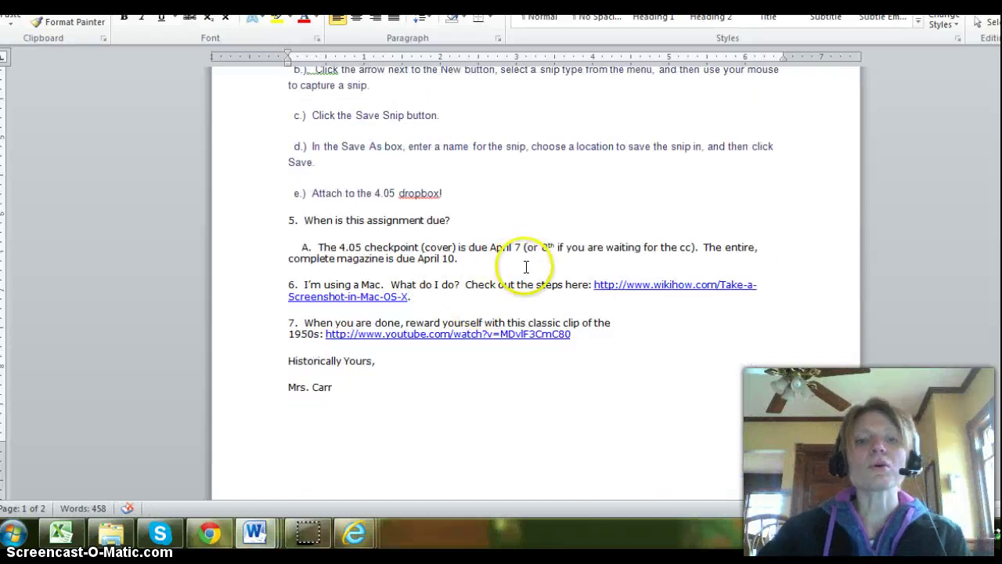
scroll(577, 264, "up", 3)
scroll(580, 263, "down", 3)
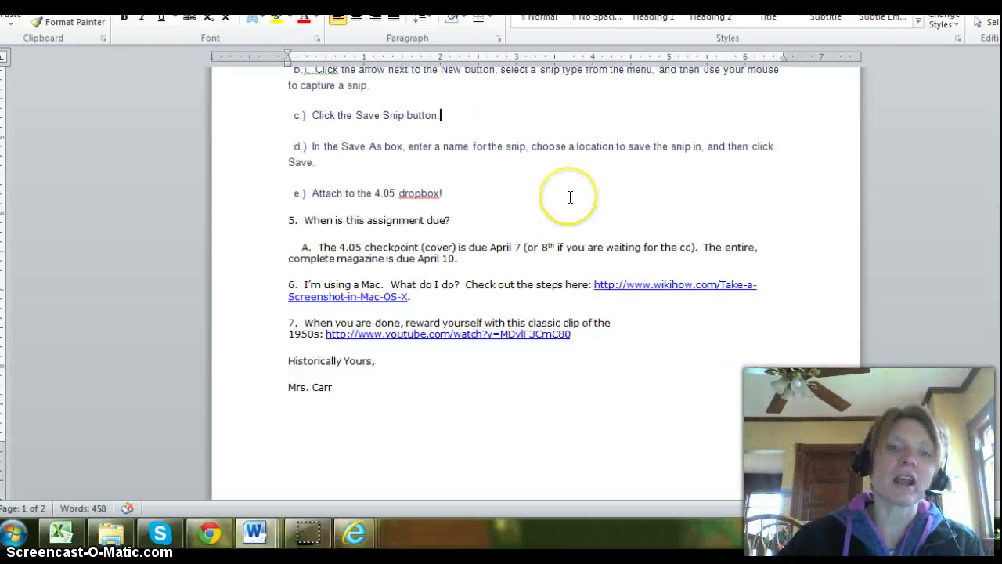
left_click_drag(298, 284, 311, 282)
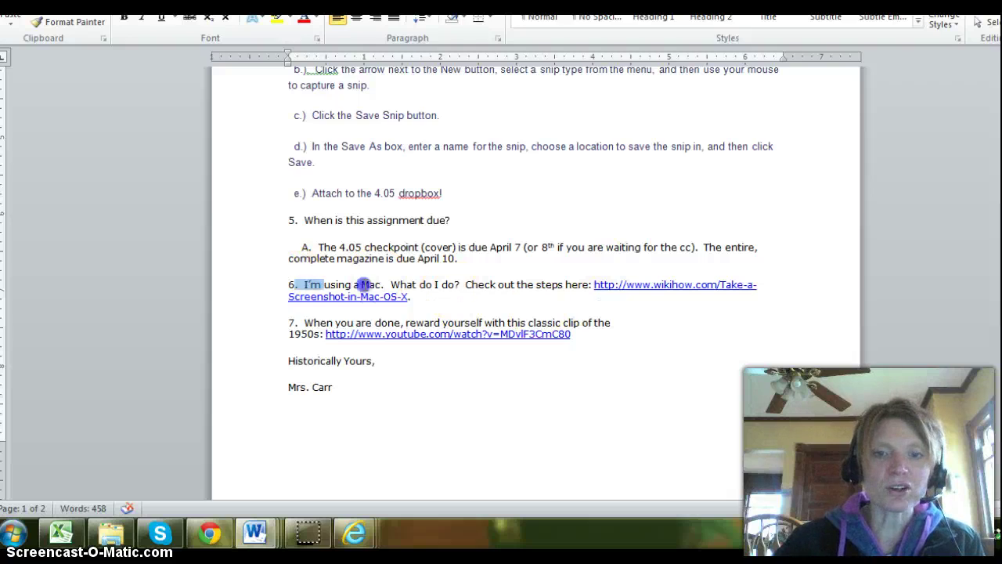
left_click_drag(595, 284, 689, 291)
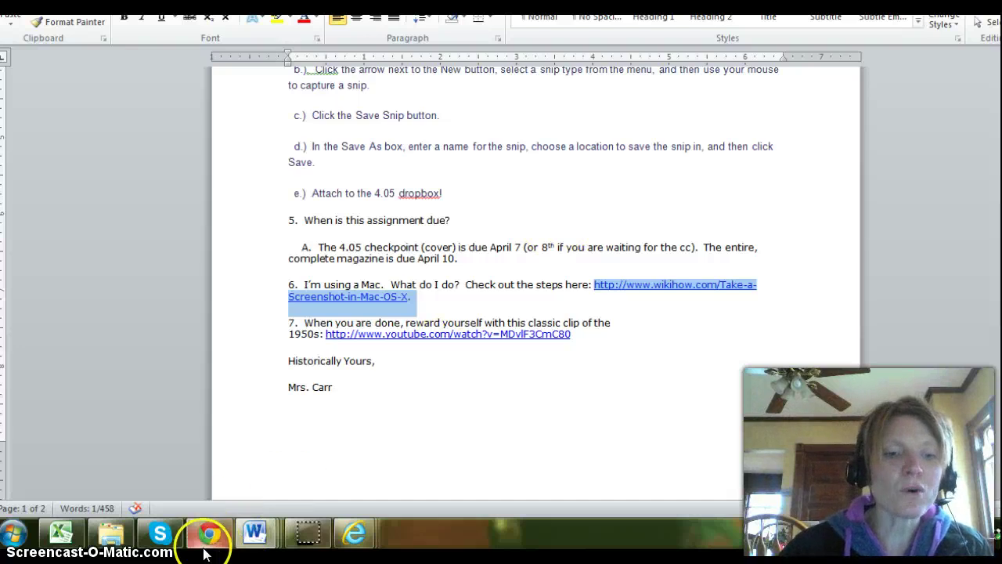
Step: Advance the U.S. History lesson two pages, then move the 1950s Magazine to Table of Contents
mouse_move(205, 539)
left_click(202, 453)
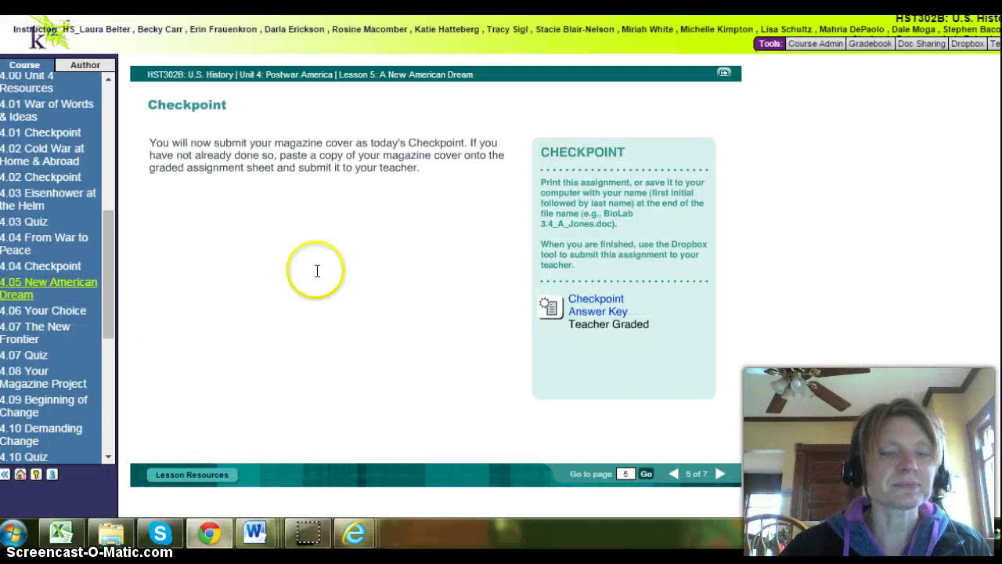
left_click(715, 474)
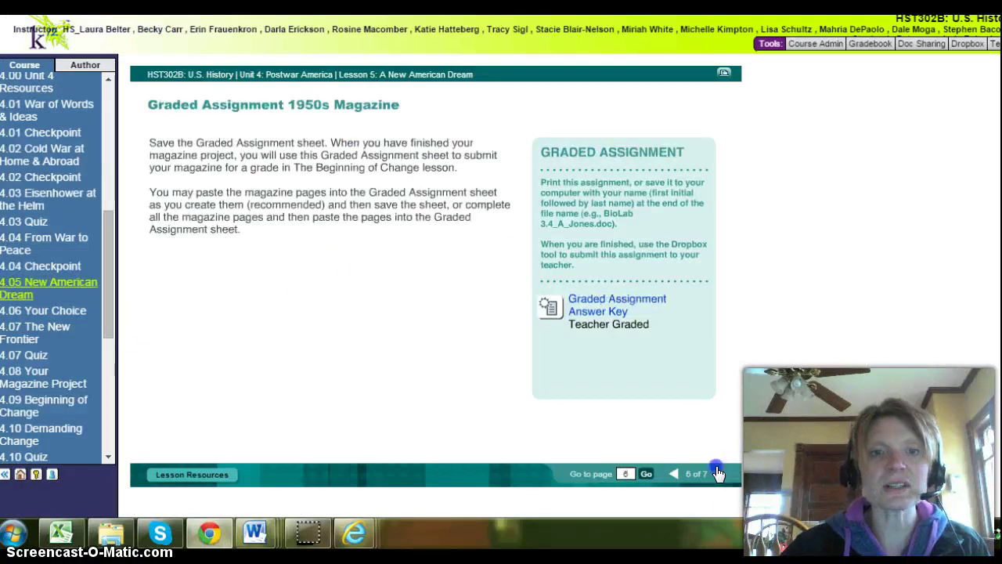
left_click(716, 473)
mouse_move(360, 537)
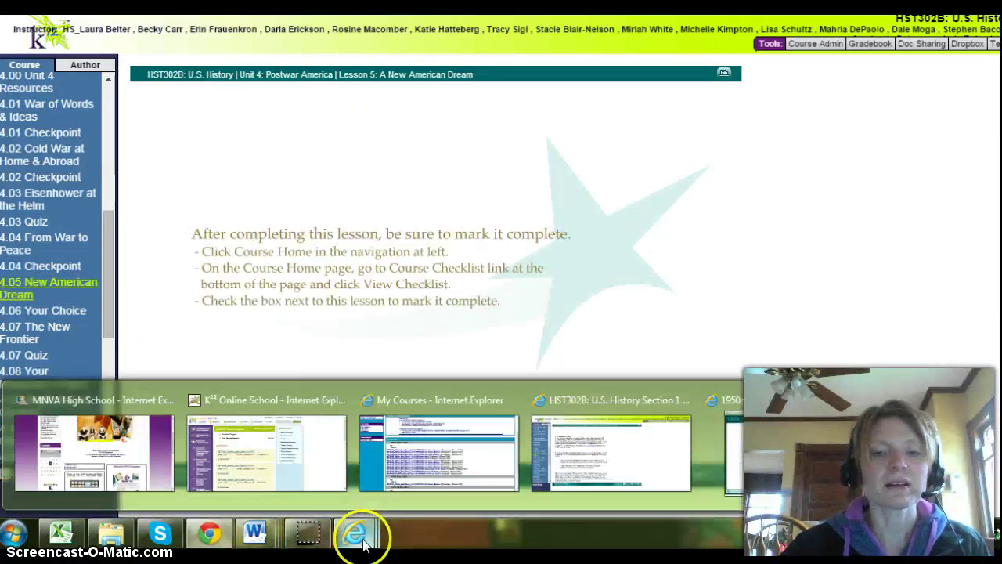
left_click(736, 439)
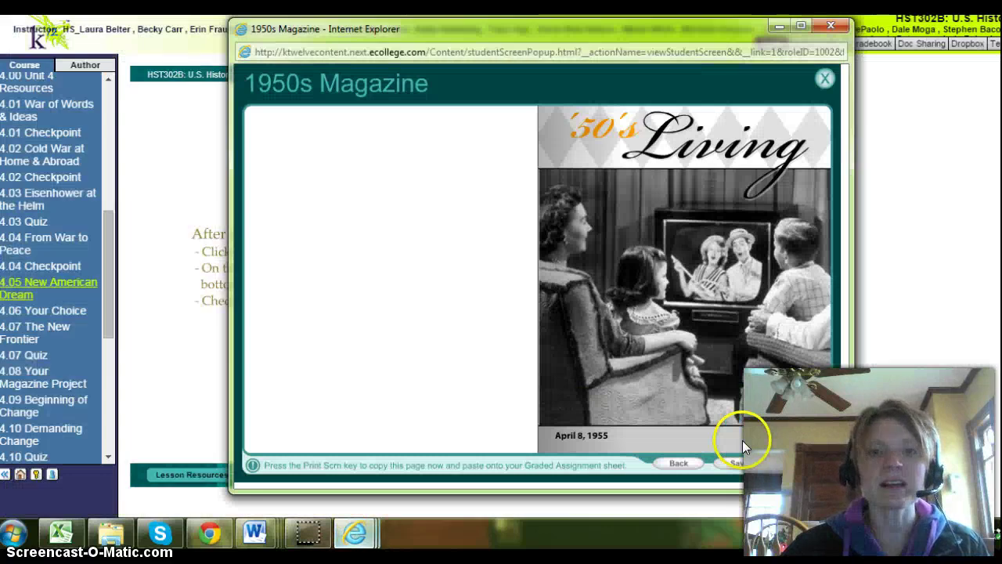
left_click(810, 460)
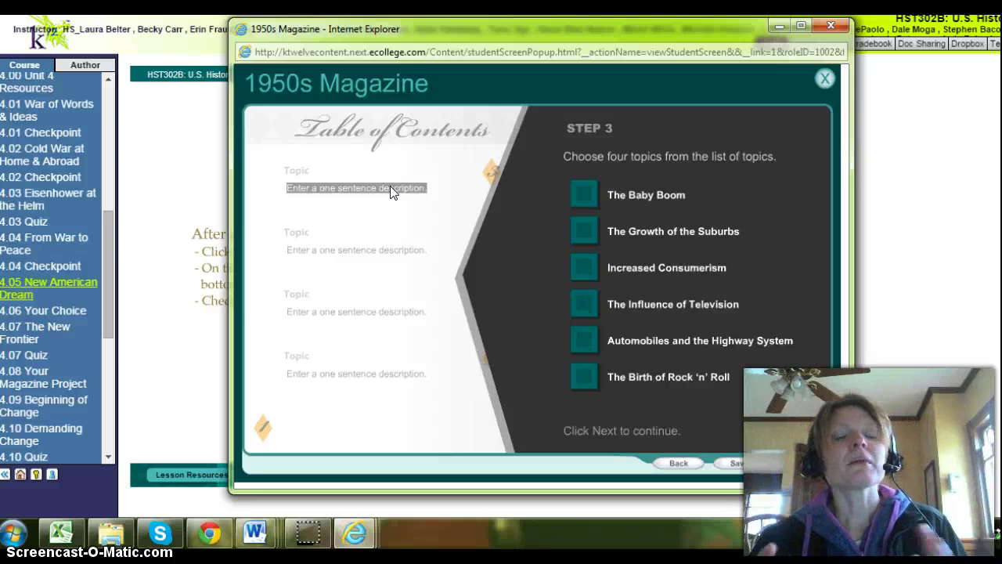
Step: Choose The Baby Boom, Television, Automobiles and Highway System, and Rock 'n' Roll, then continue
left_click(389, 188)
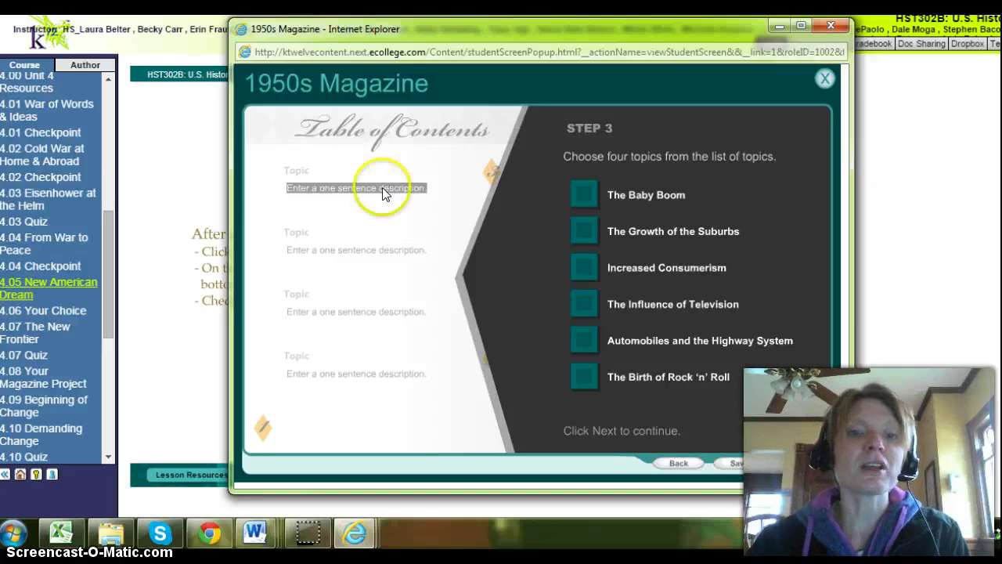
left_click(303, 179)
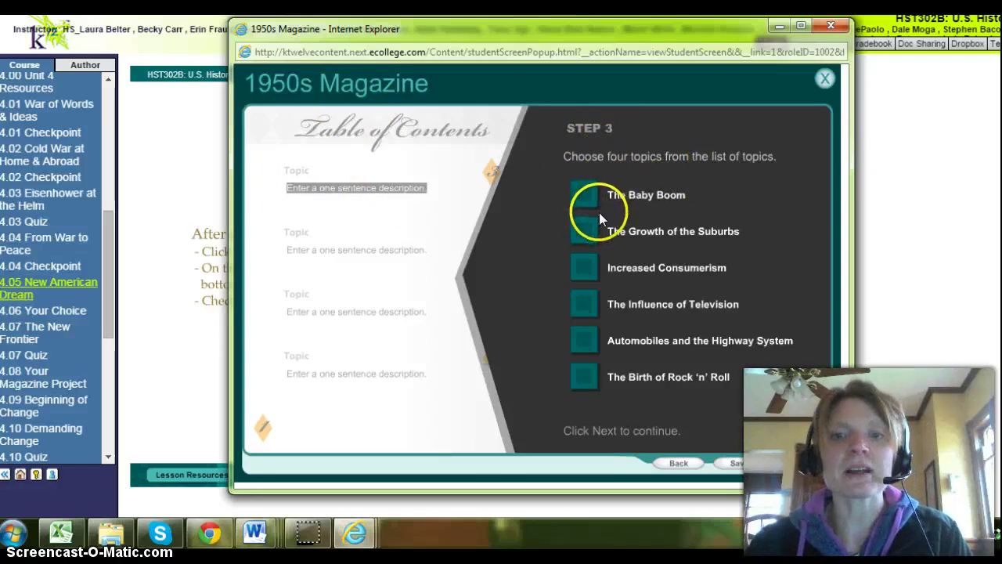
left_click(585, 266)
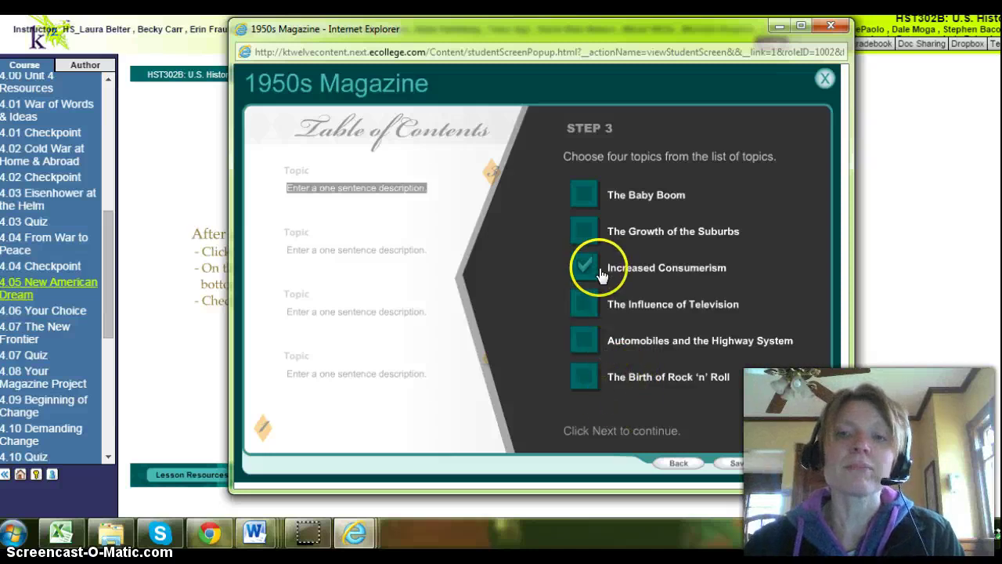
left_click(584, 195)
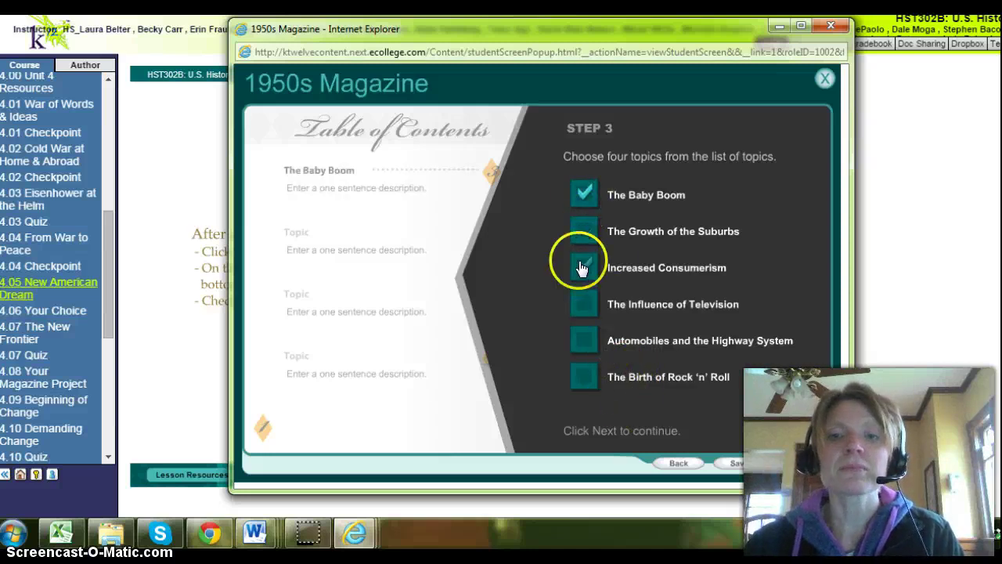
left_click(584, 303)
left_click(585, 341)
left_click(583, 379)
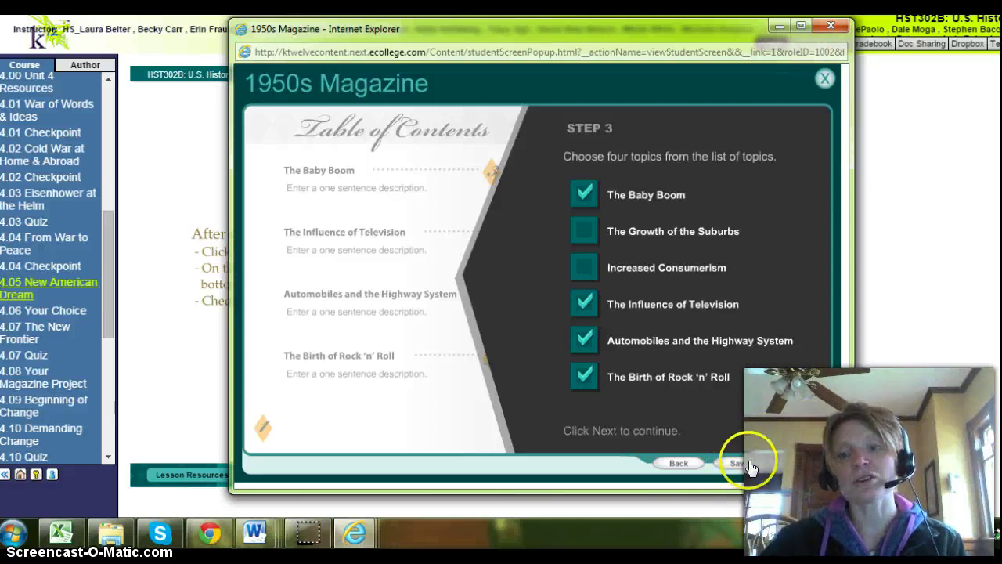
left_click(801, 466)
Step: Replace the Baby Boom placeholder with a sentence beginning 'The 1950s found people to b…'
left_click(337, 186)
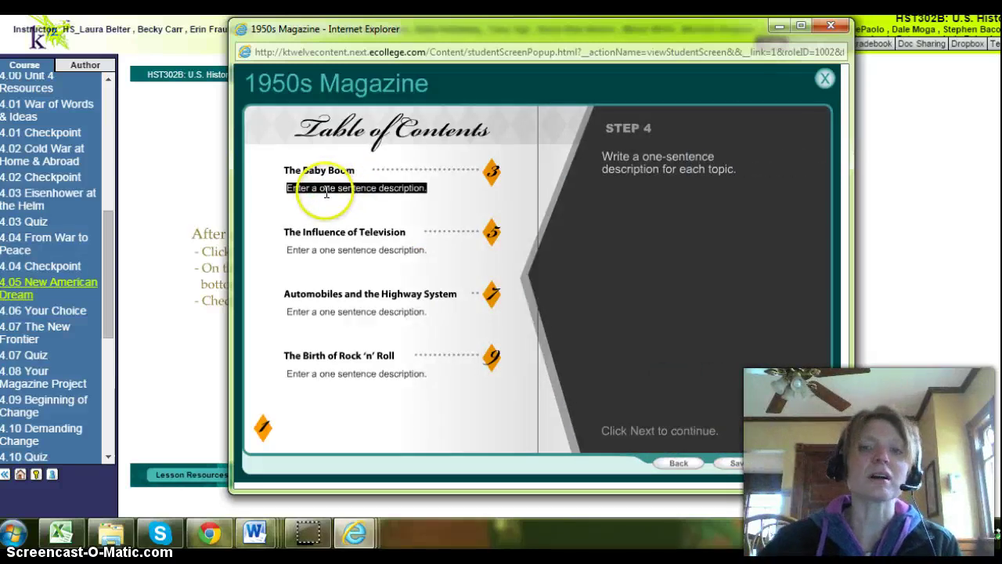
key("BackSpace")
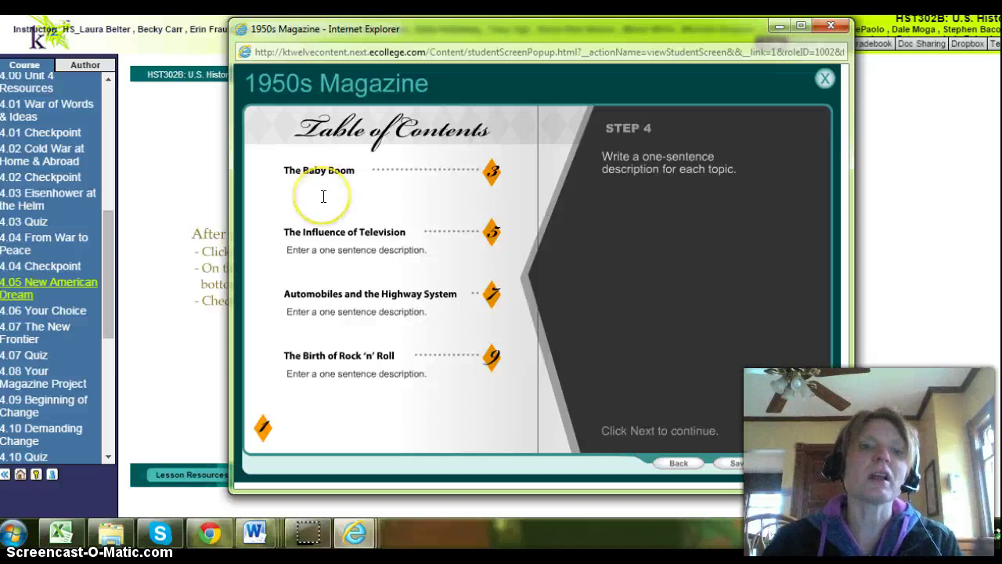
type("T")
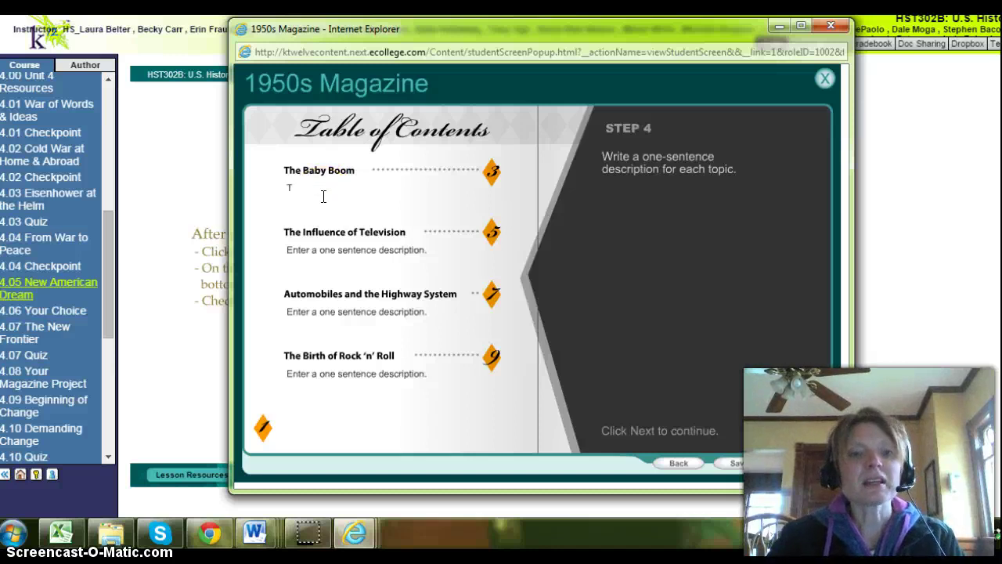
type("he 1950s fou")
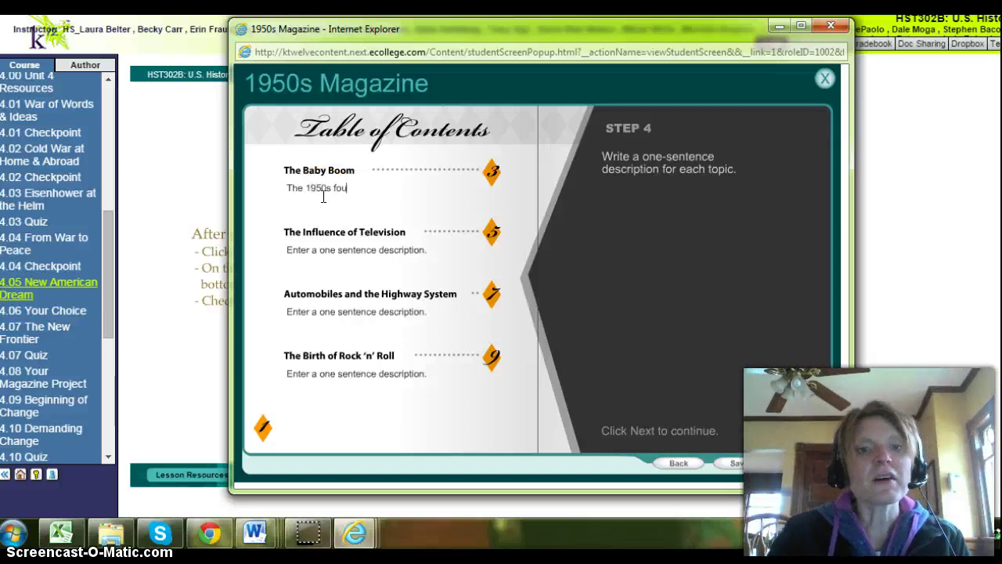
type("nd people to b")
left_click(320, 194)
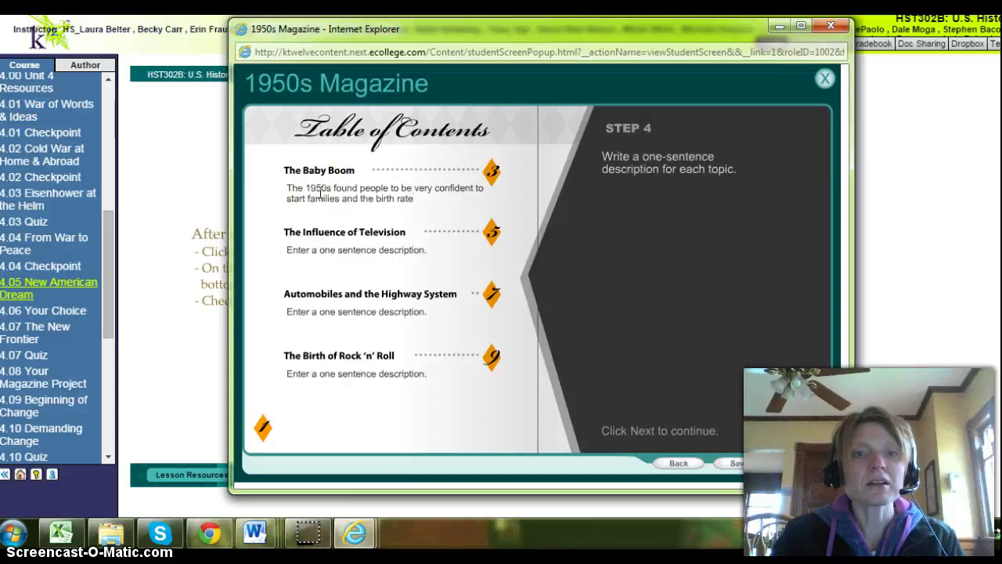
type("d!")
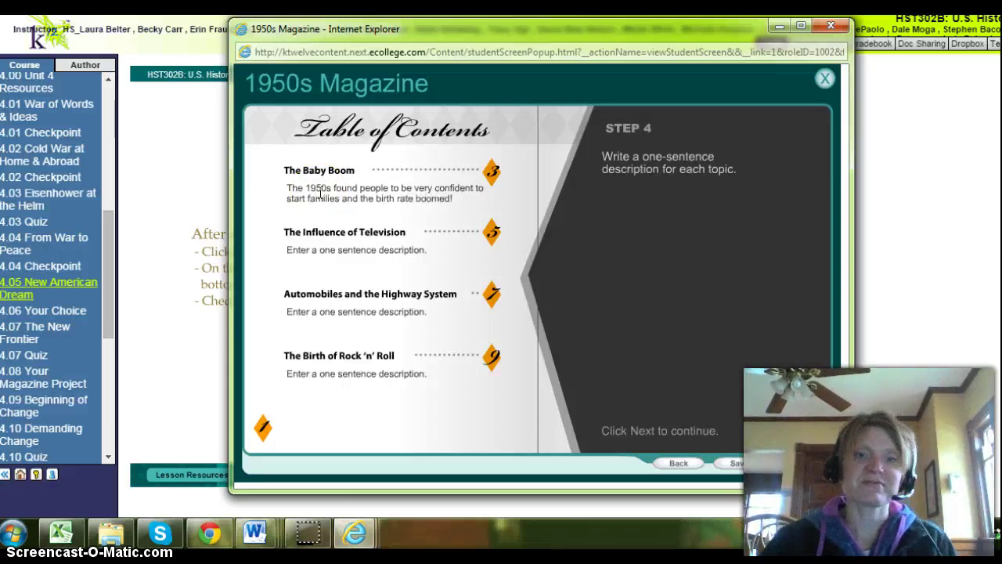
Step: Move through the Television and Rock 'n' Roll description fields, then save and continue
left_click(394, 252)
left_click(438, 328)
left_click(436, 374)
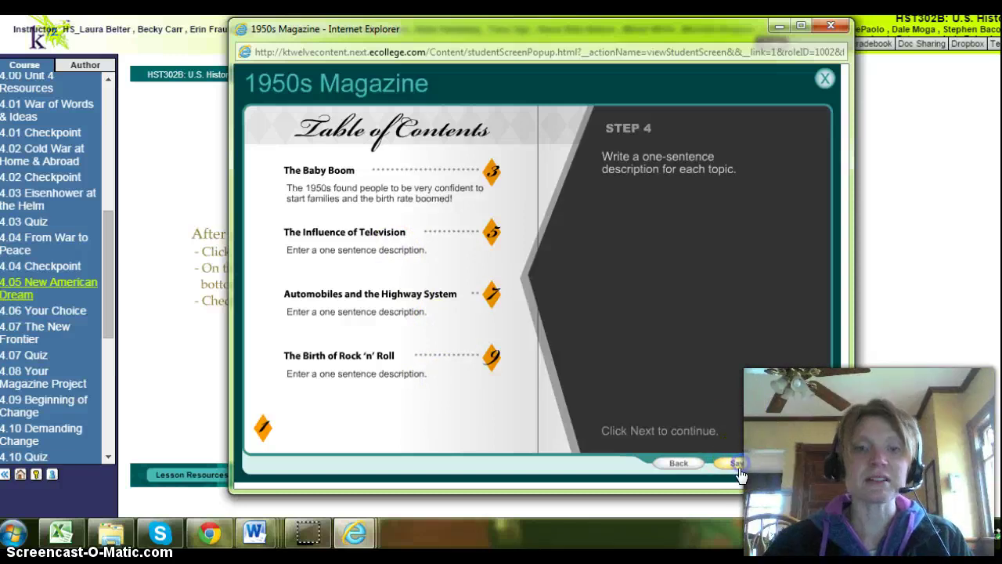
left_click(803, 473)
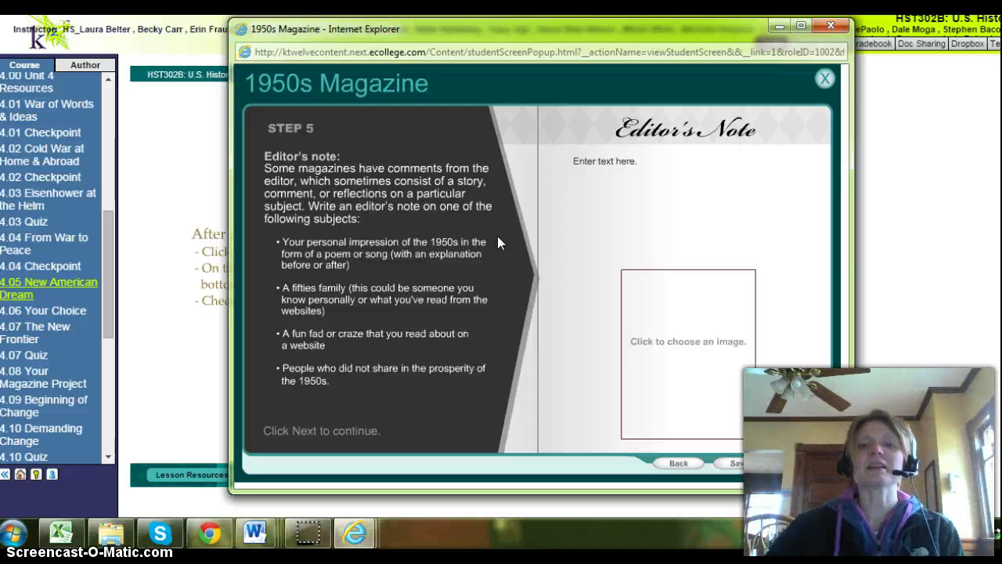
Step: Place the cursor in the Editor's Note 'Enter text here.' field
left_click(646, 160)
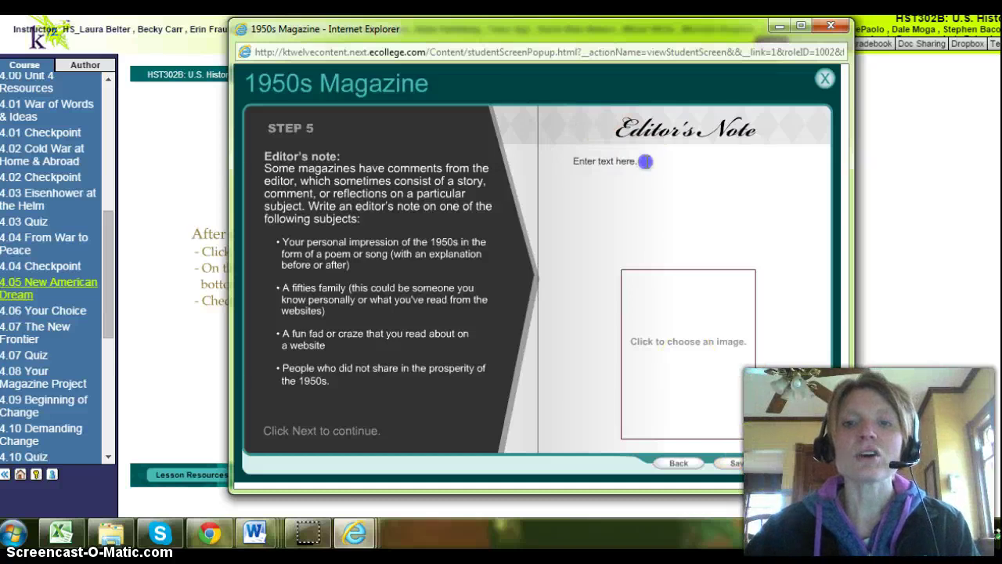